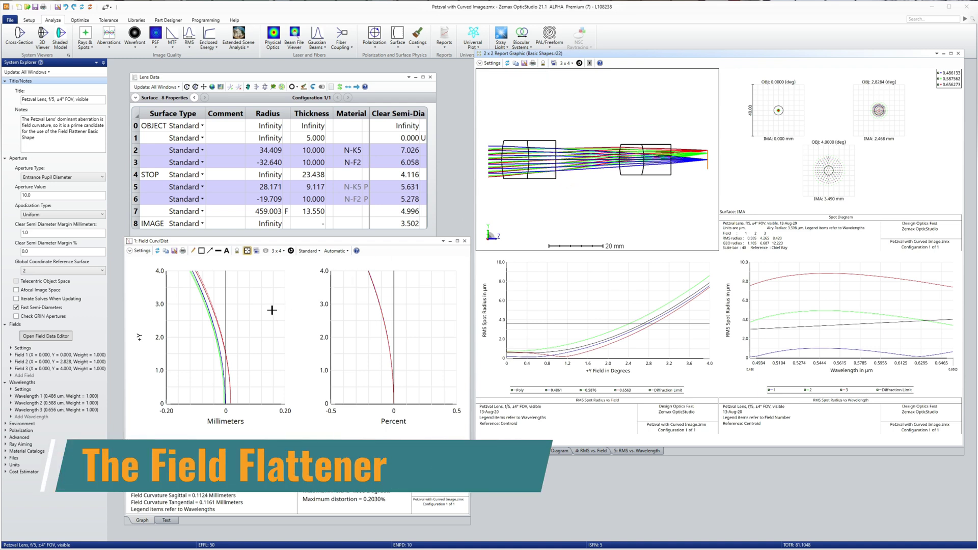
Review the field curvature plot and the RMS spot radius across field in the report graphic.
left_click(252, 316)
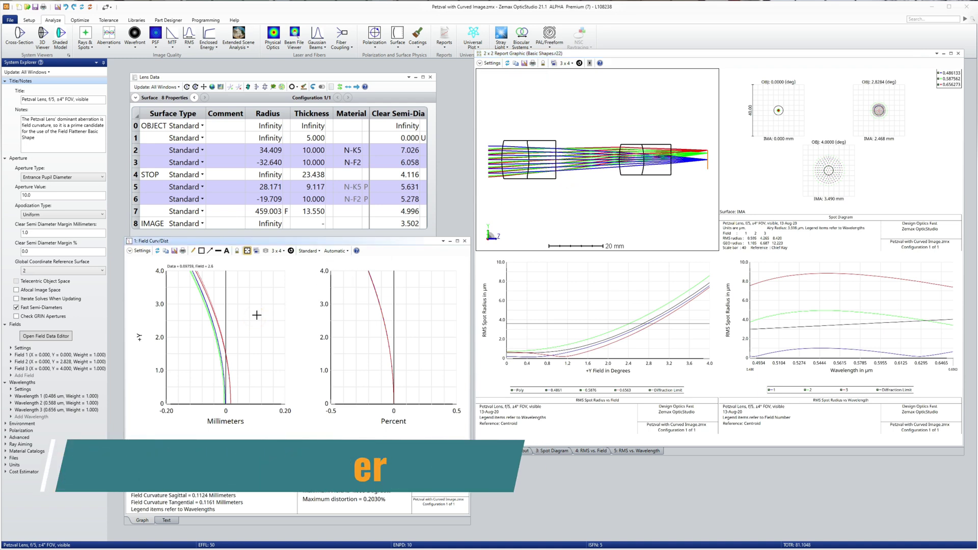
left_click(778, 130)
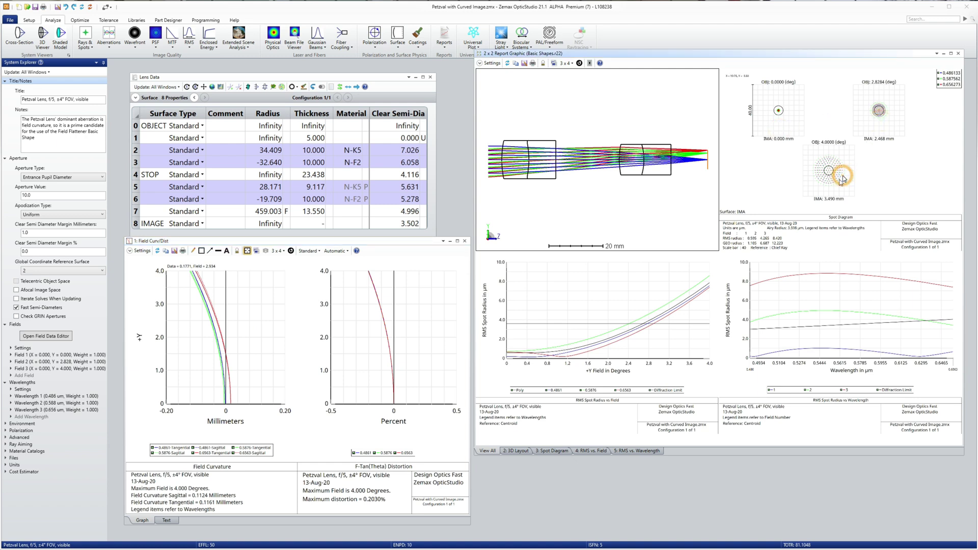
left_click(643, 335)
Set the image surface's Radius solve type to Variable.
left_click(281, 225)
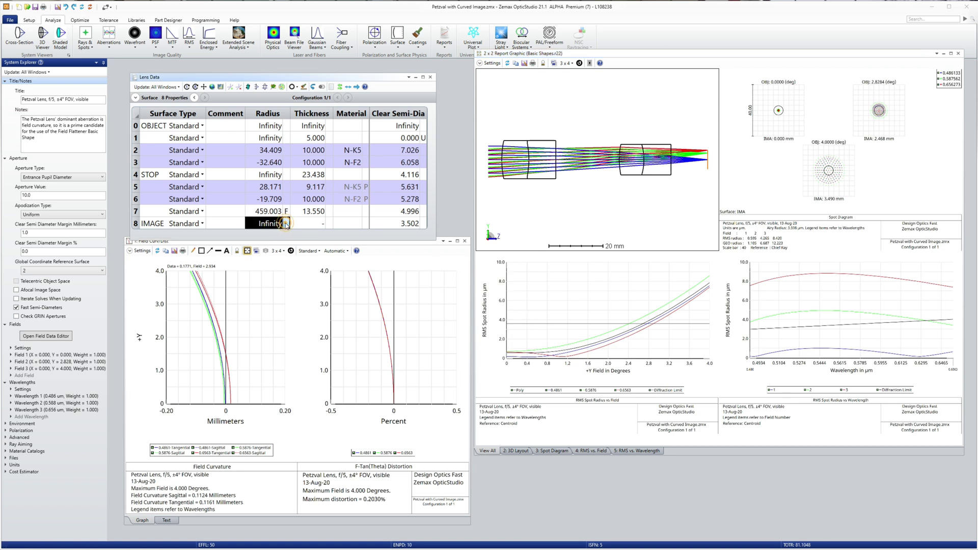
left_click(277, 248)
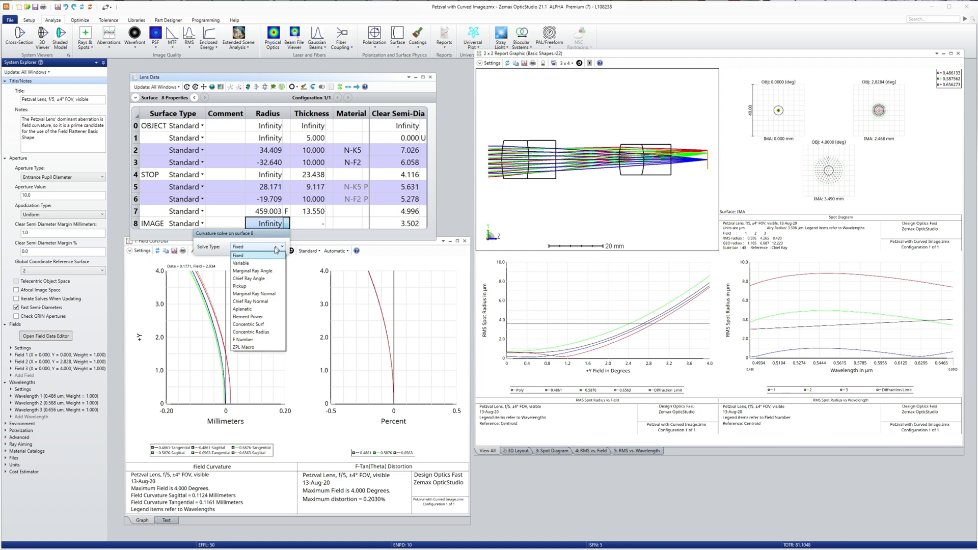
left_click(267, 263)
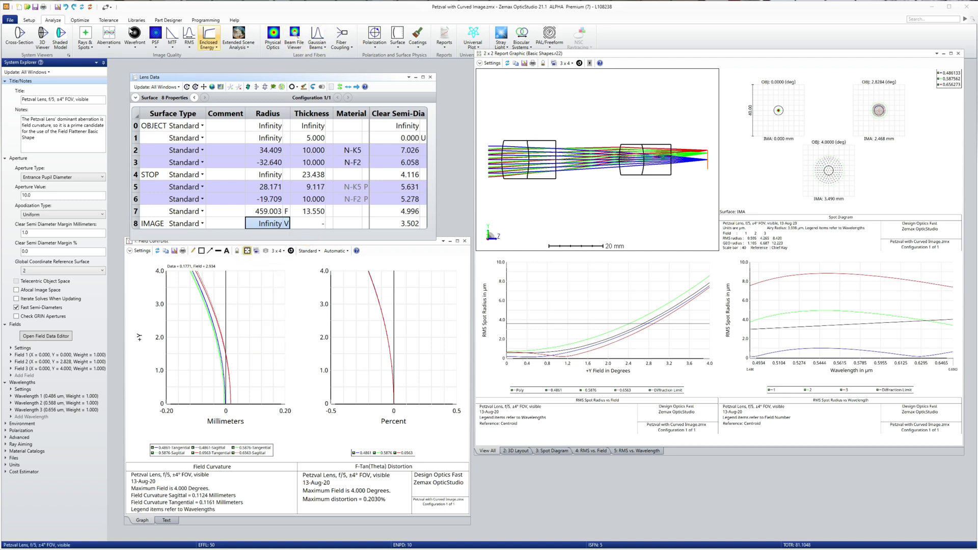
Run Local Optimization on the design and exit the tool.
left_click(86, 18)
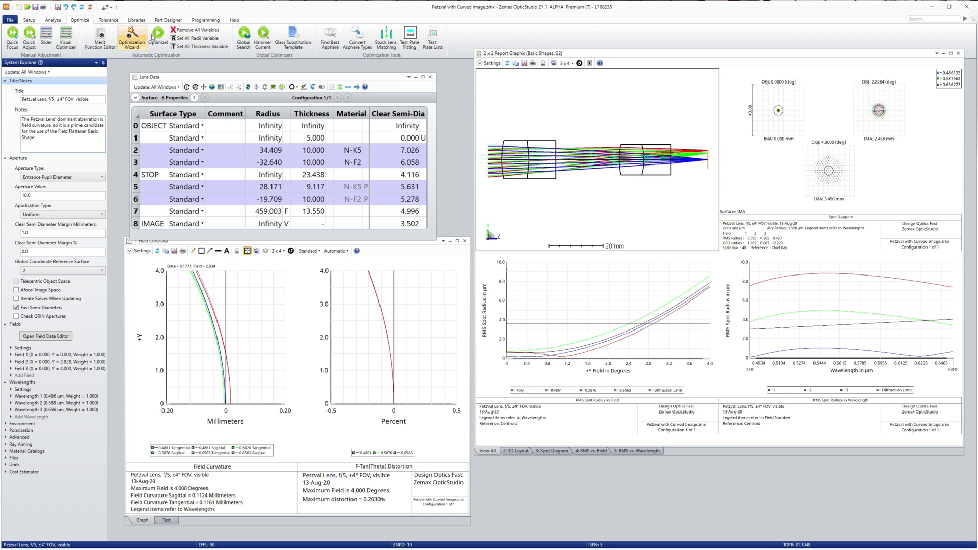
left_click(157, 34)
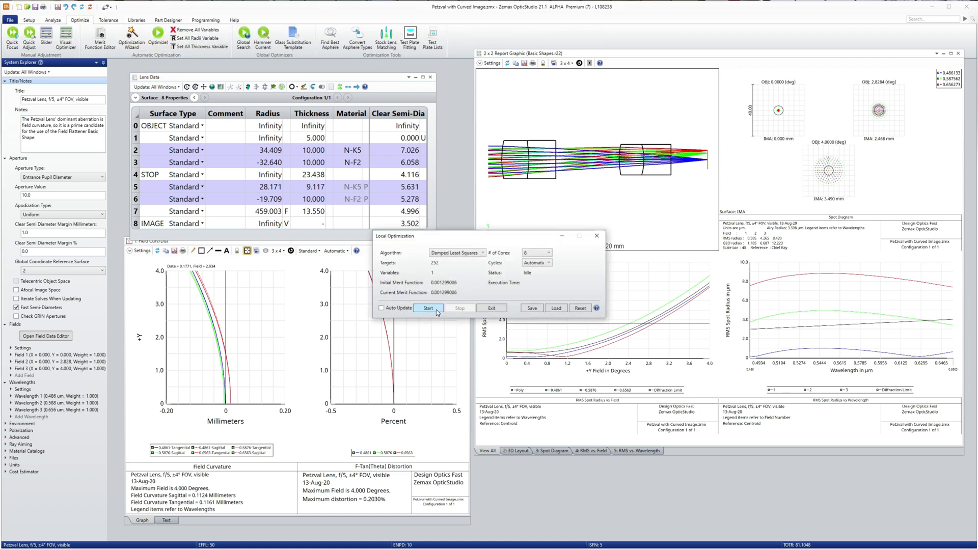
left_click(436, 310)
left_click(496, 310)
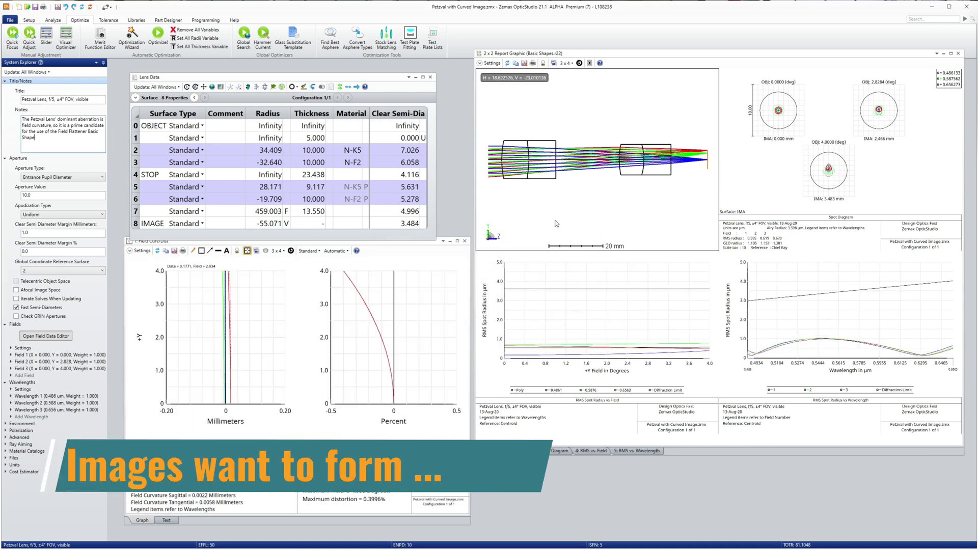
Review the optimized -55.071 image radius, field curvature plot and RMS spot radius versus wavelength.
left_click(278, 226)
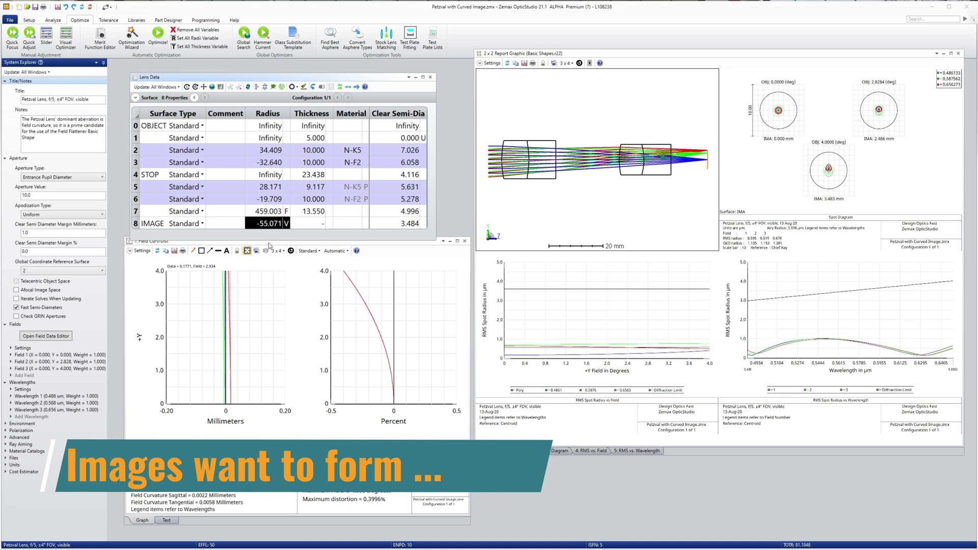
left_click(238, 302)
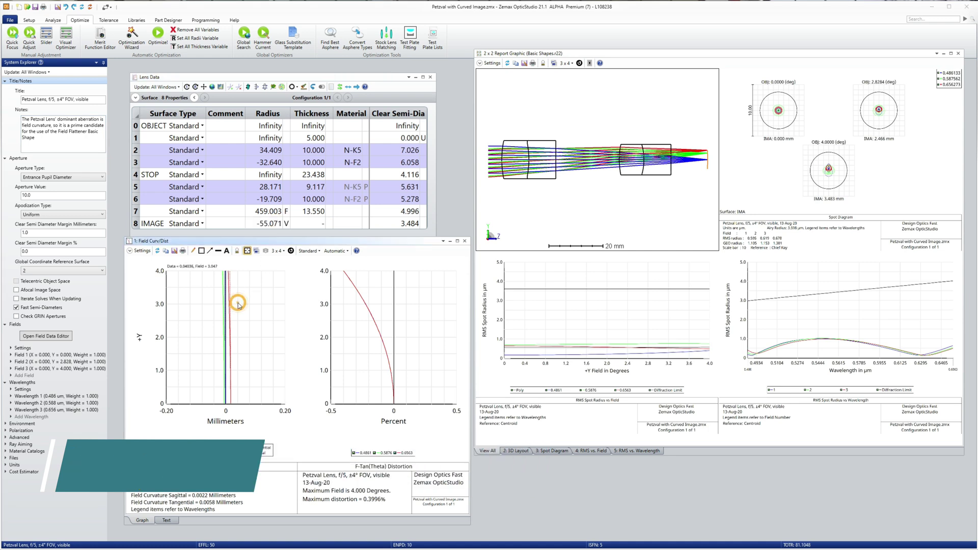
left_click(611, 321)
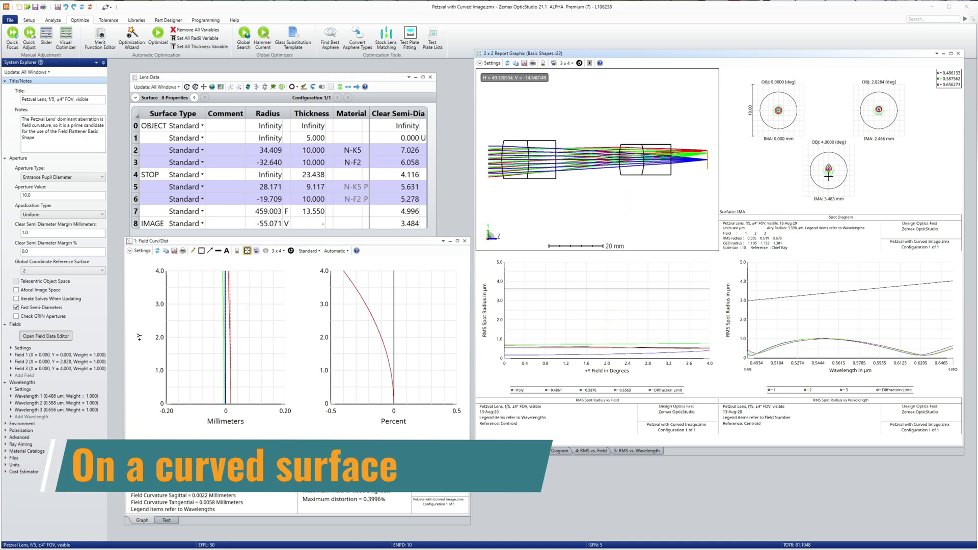
left_click(836, 295)
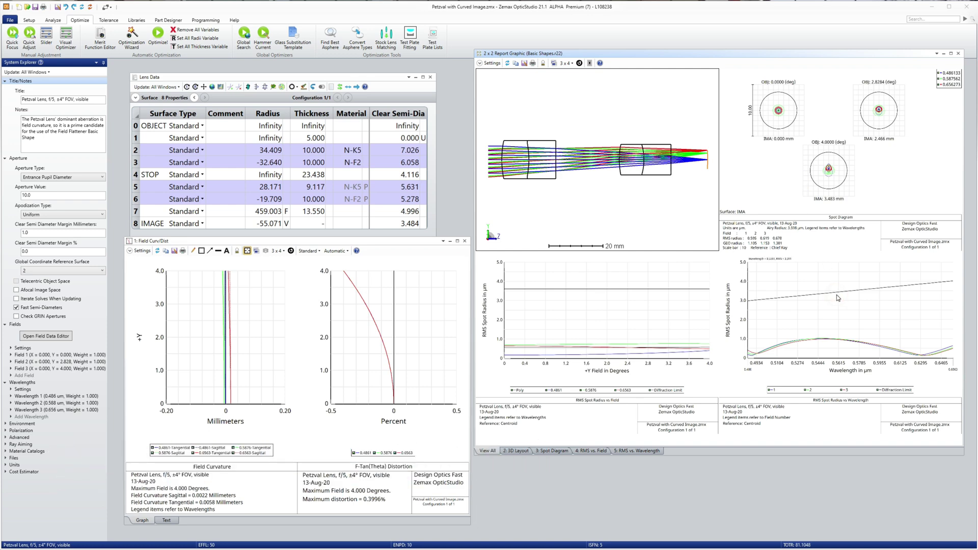
Open a Cross-Section layout of the curved-image lens and box-zoom into one region.
left_click(52, 20)
left_click(19, 36)
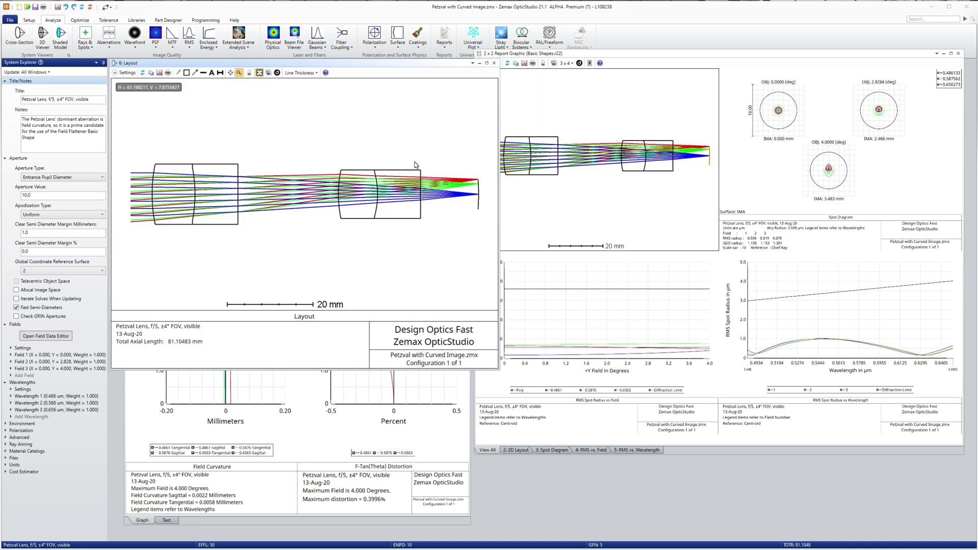
left_click_drag(412, 162, 489, 236)
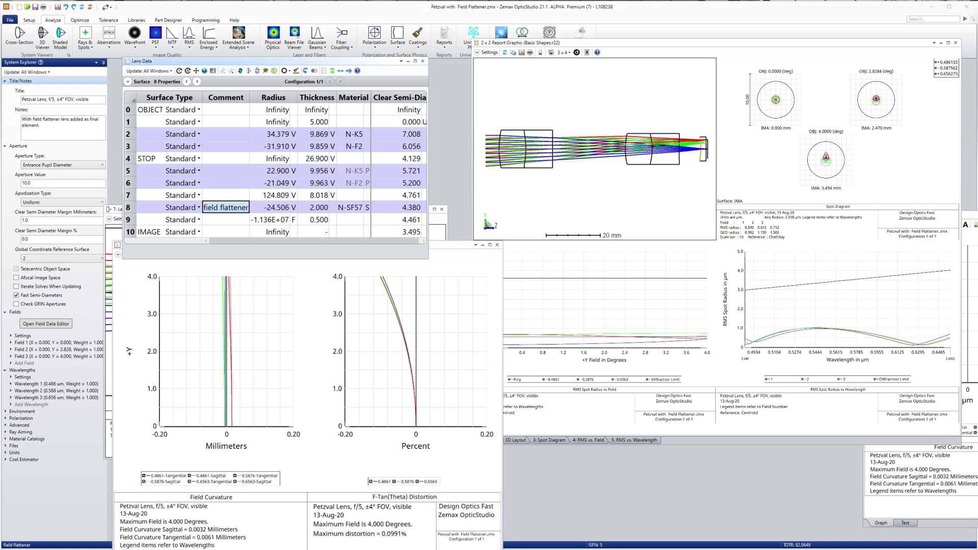
Inspect the field flattener comment and the radii of surfaces 8 and 9 in Lens Data.
double_click(219, 212)
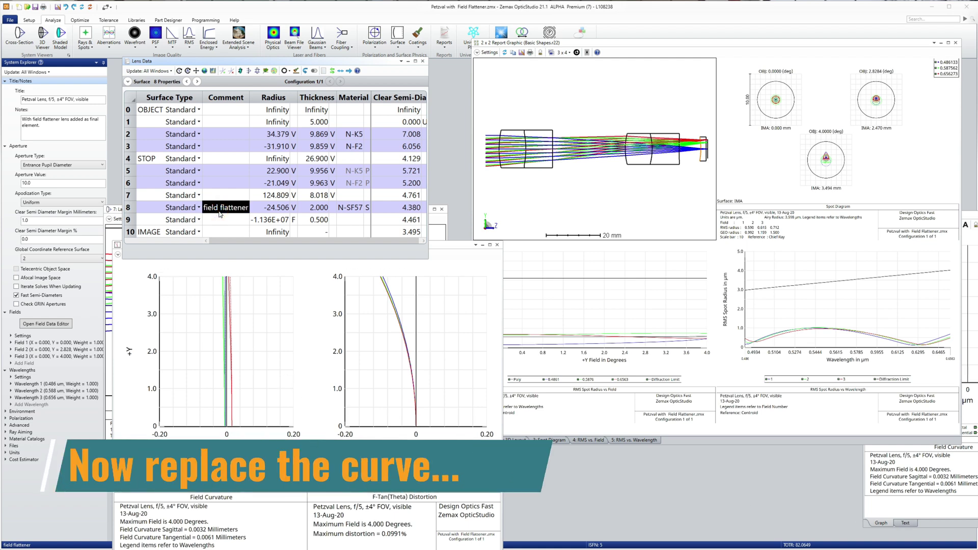
left_click(267, 211)
left_click(291, 221)
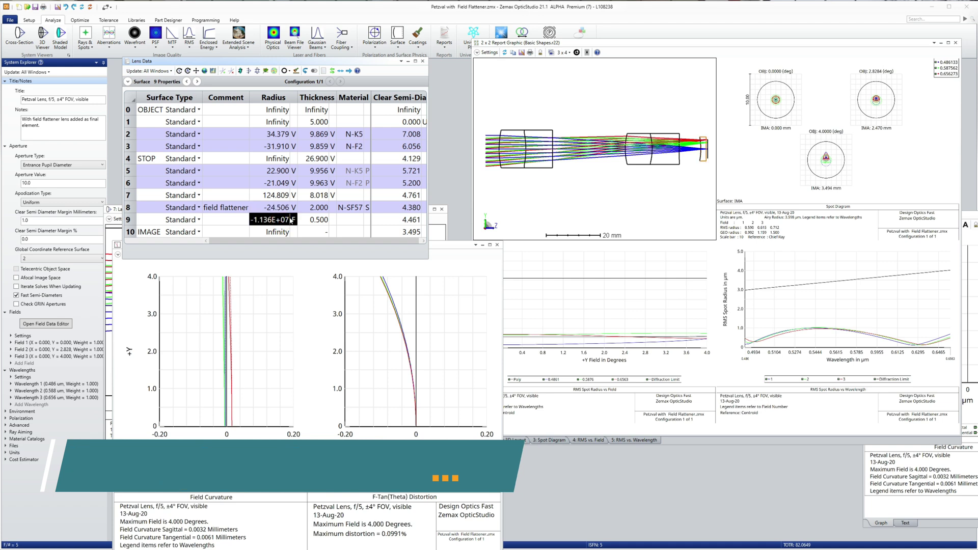
Review RMS spot values, field curvature and distortion, then bring the close-up layout forward.
left_click(687, 154)
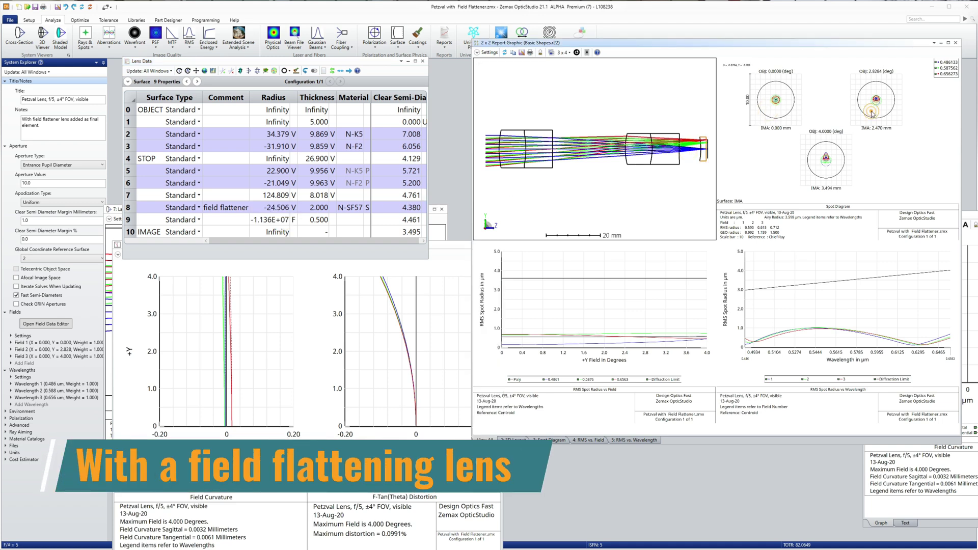
left_click(829, 165)
left_click(569, 338)
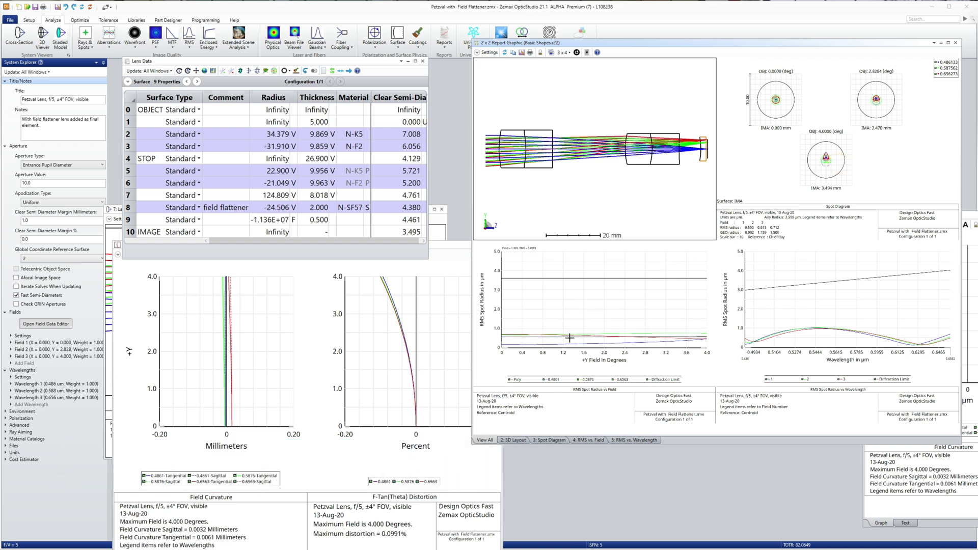
left_click(857, 326)
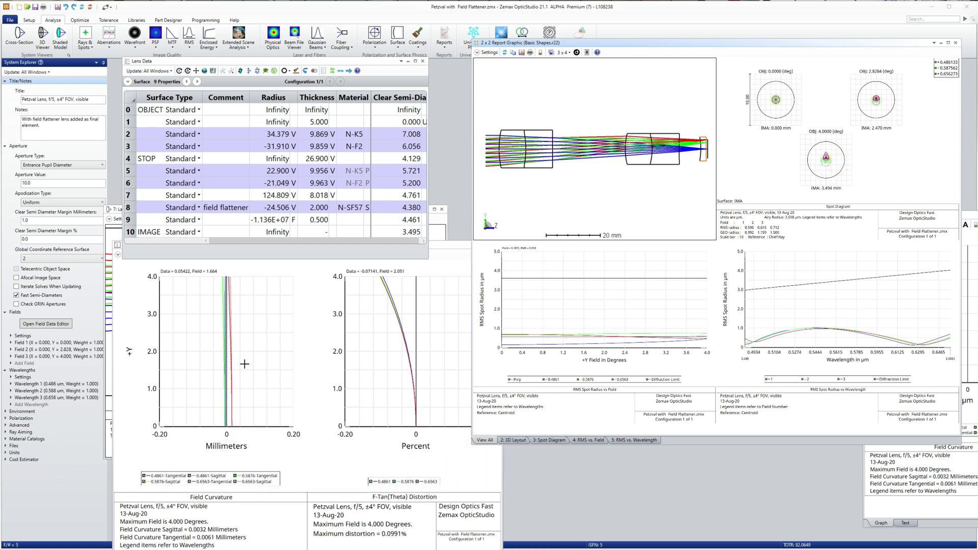
left_click(245, 365)
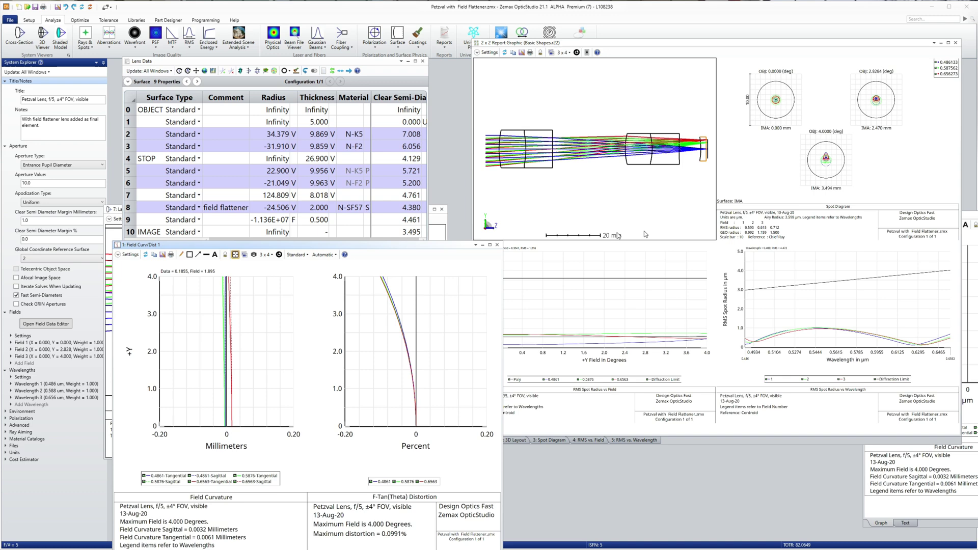
left_click(399, 284)
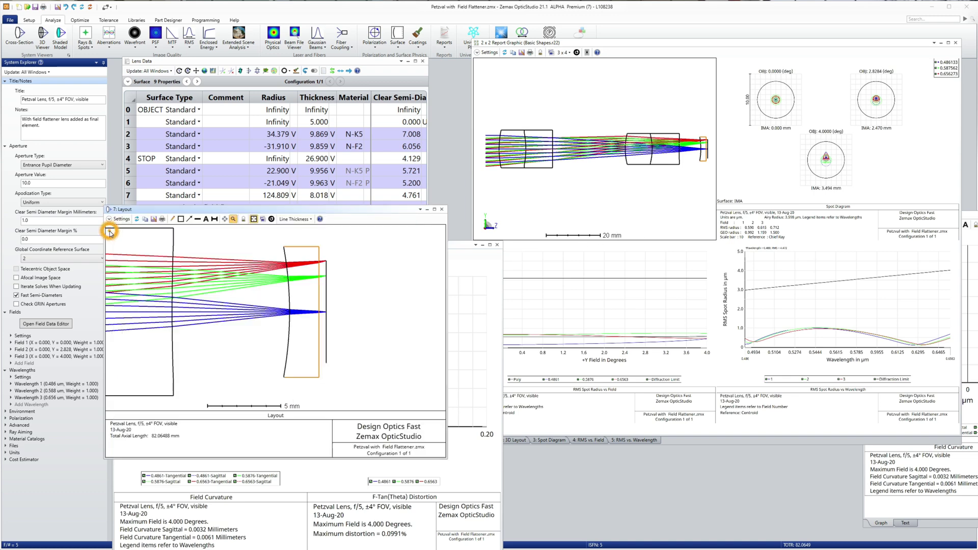
left_click(111, 233)
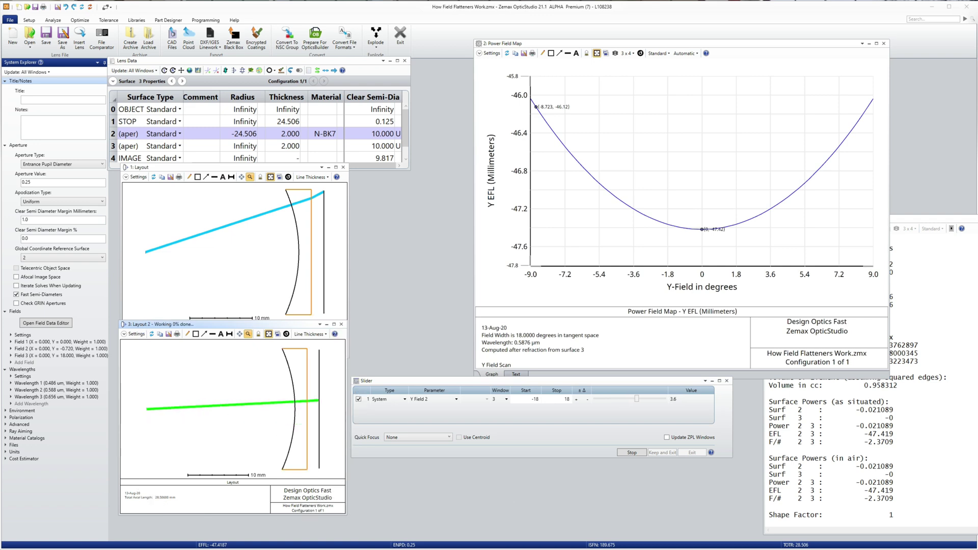
Highlight the EFL line in the surface data report and bring the power field map forward.
left_click(939, 486)
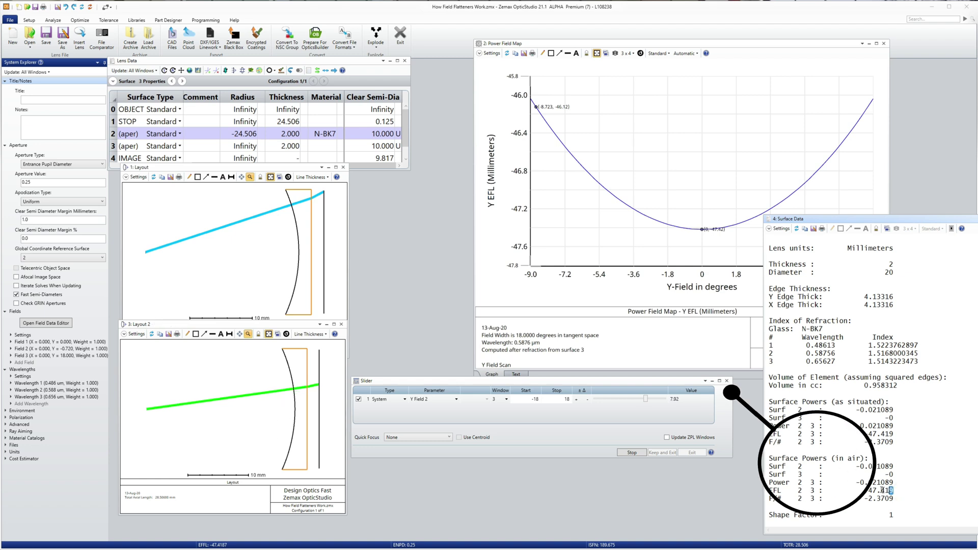
left_click_drag(884, 490, 764, 495)
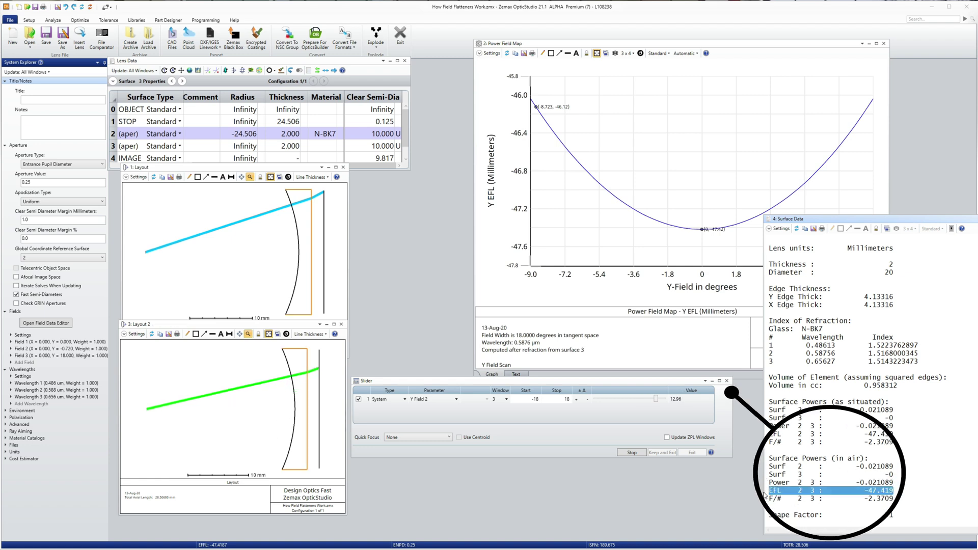
left_click(701, 260)
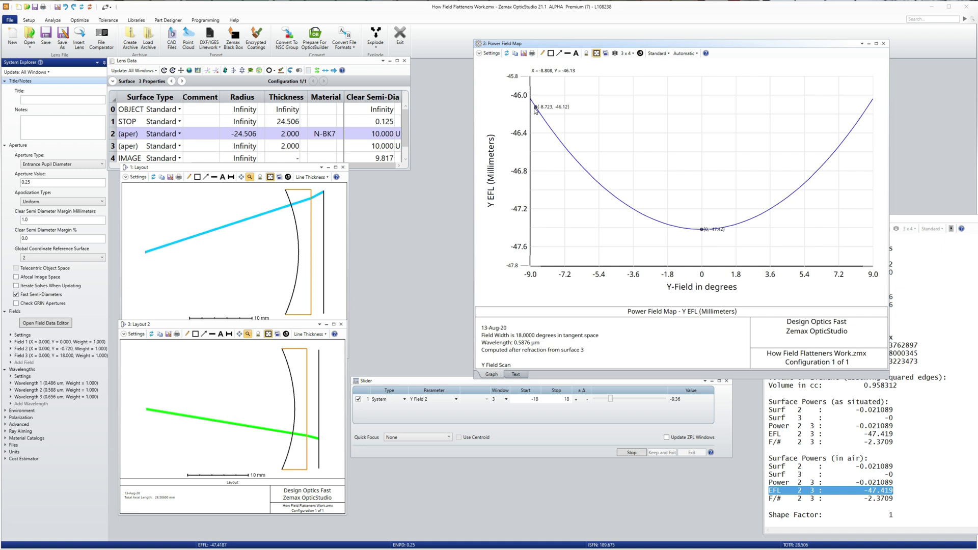
Keep Layout 1's rays coloured by wavelength in its settings.
left_click(220, 246)
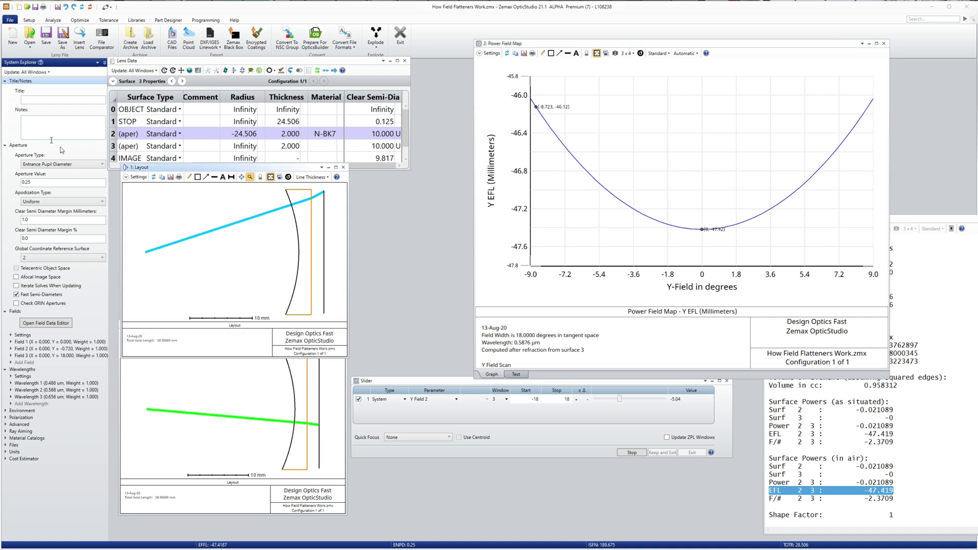
left_click(137, 177)
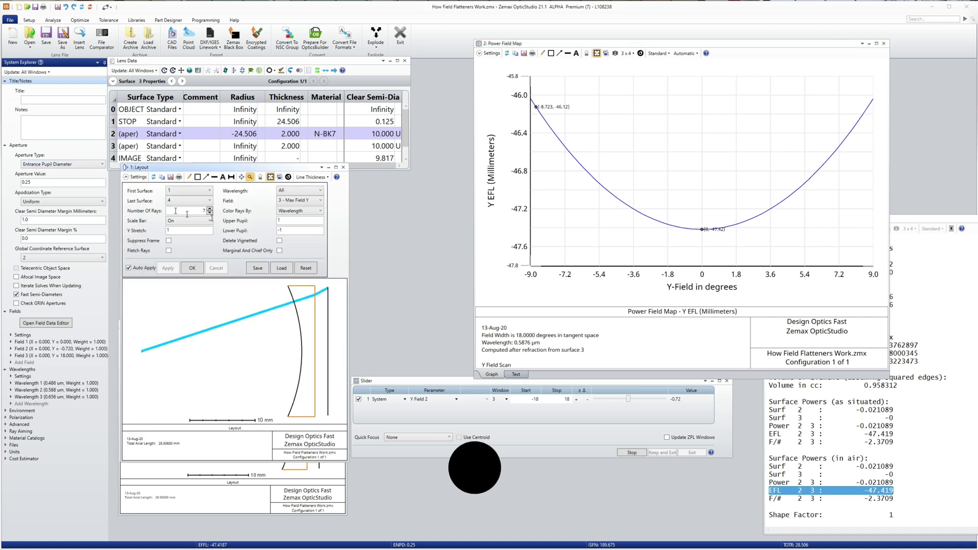
left_click(300, 211)
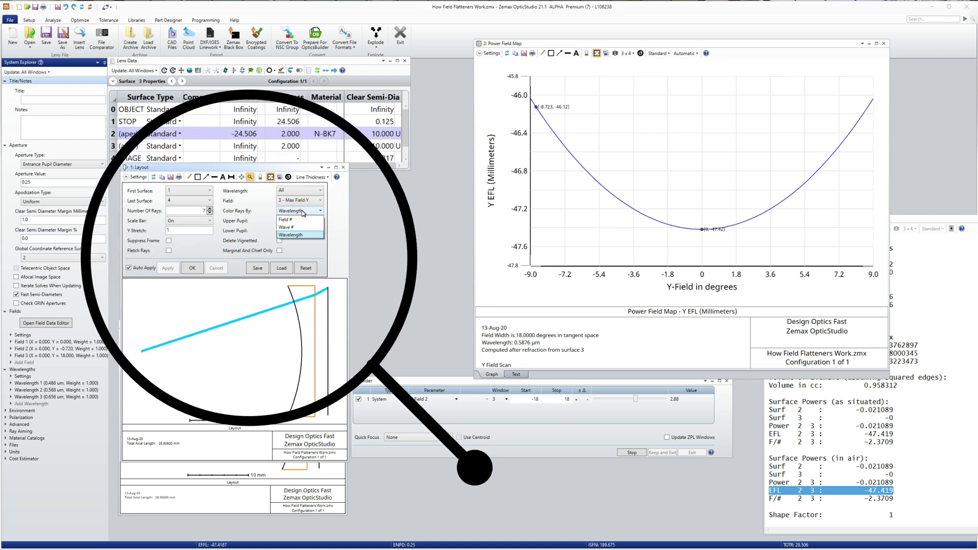
left_click(292, 235)
left_click(196, 268)
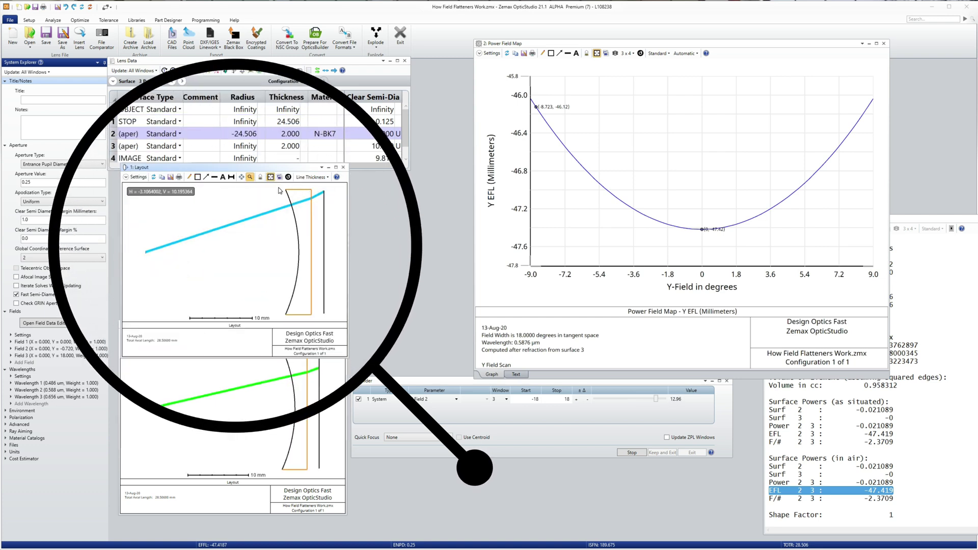
Box-zoom into the top ray bundle until the wavelengths separate.
left_click_drag(280, 191, 326, 215)
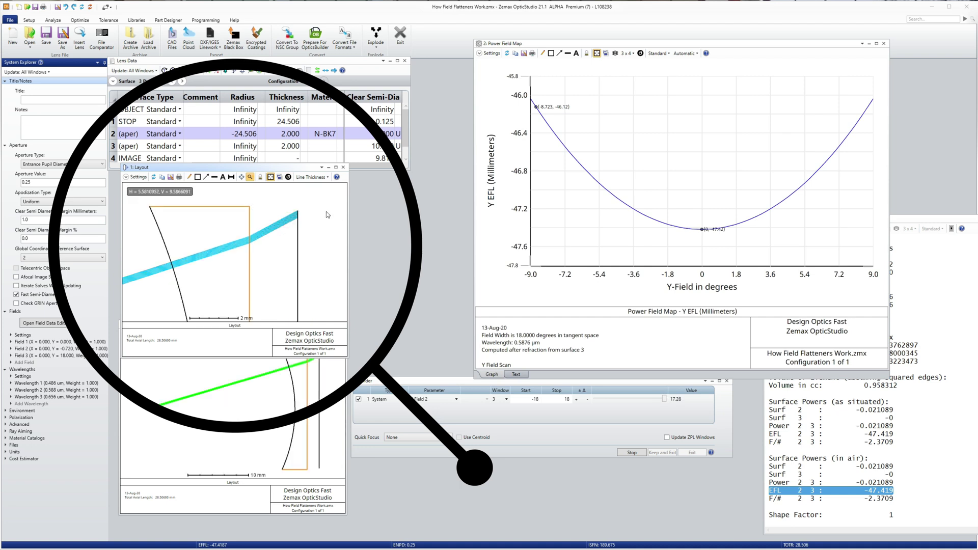
left_click_drag(281, 206, 308, 231)
left_click_drag(232, 211, 283, 275)
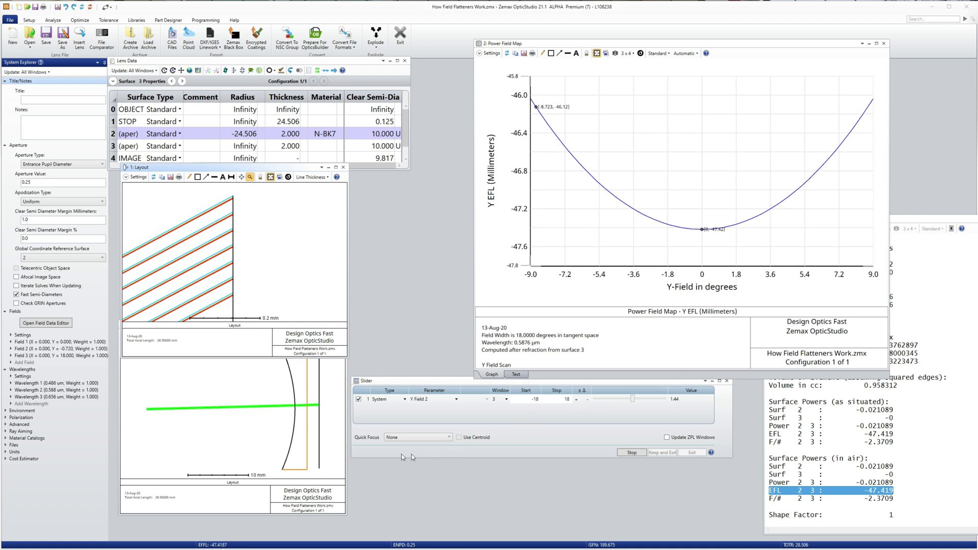
left_click(329, 467)
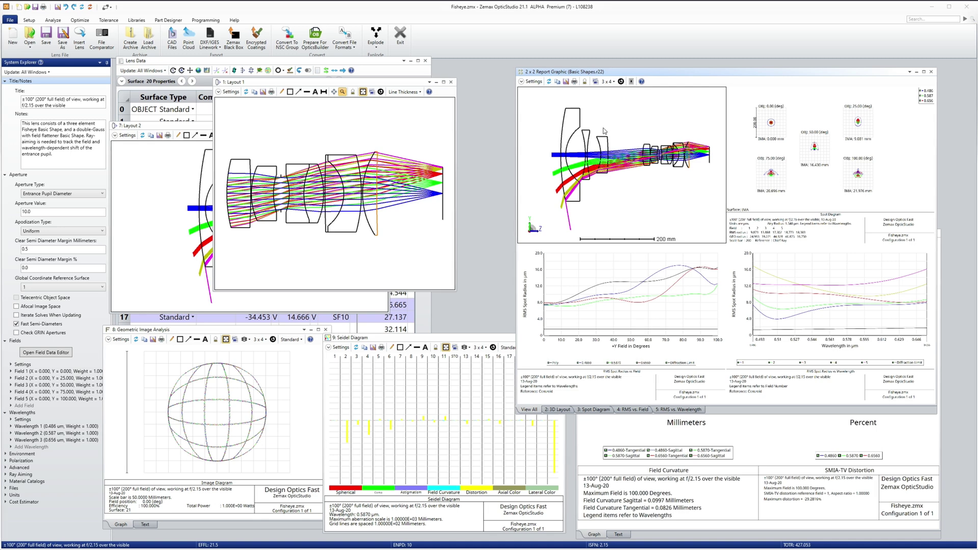
Select the fisheye's 100-degree field entry.
left_click(70, 400)
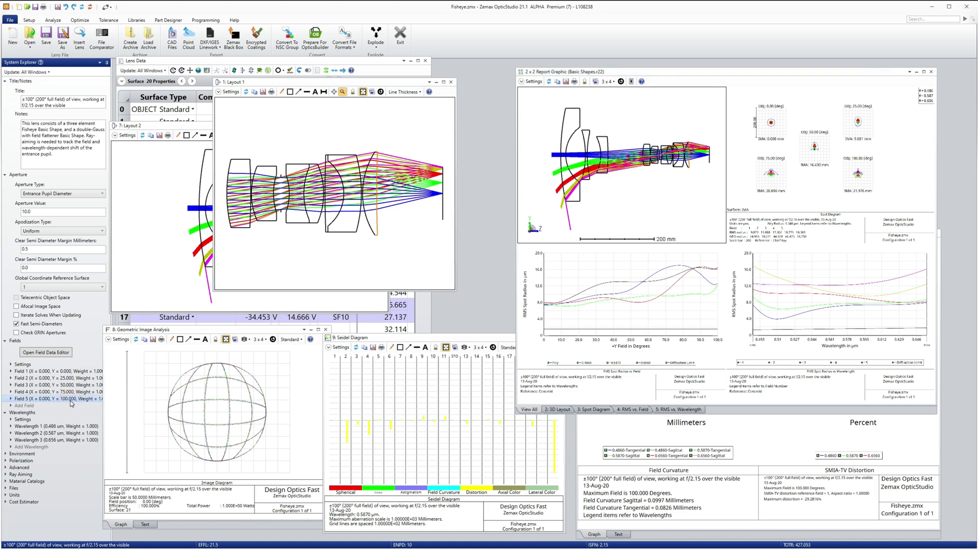
left_click(70, 106)
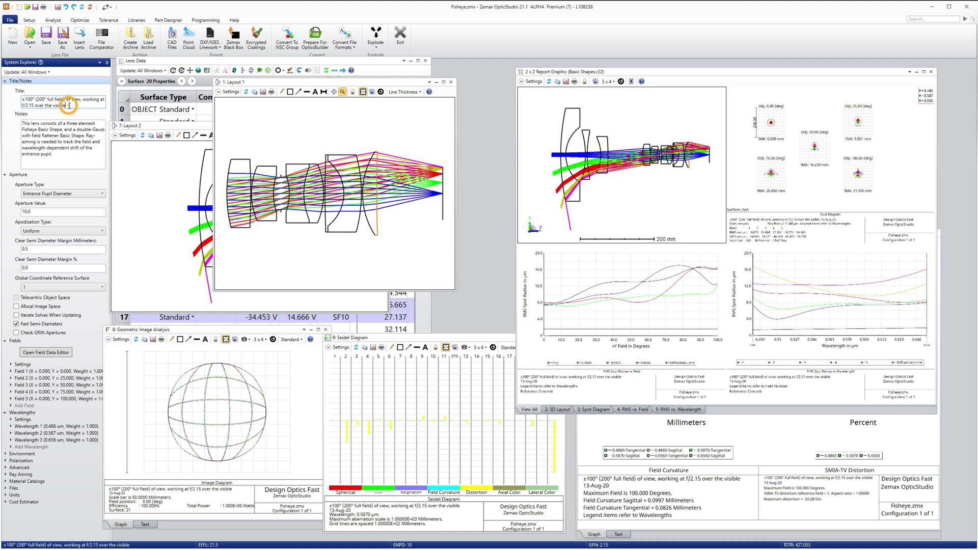
left_click(600, 164)
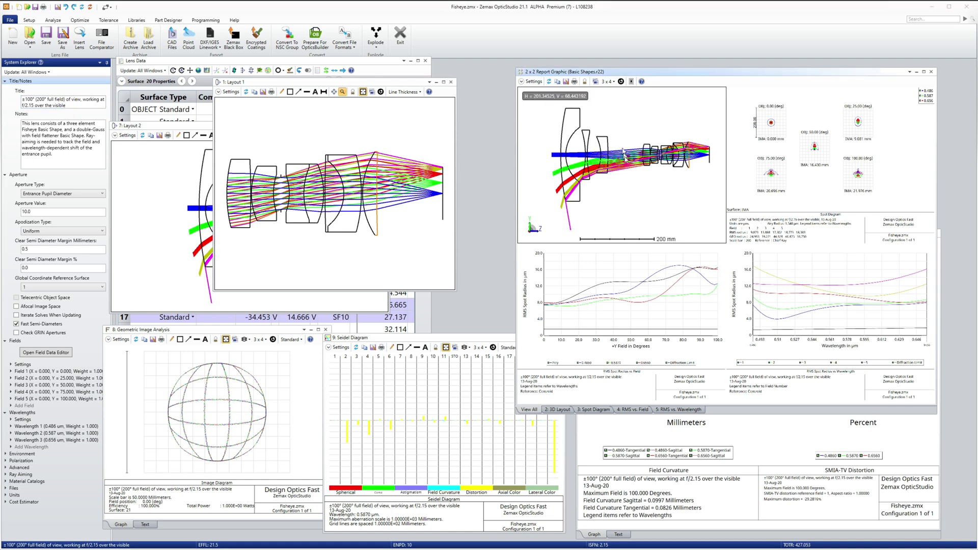
Enlarge both fisheye layout views by dragging their corners.
left_click(263, 197)
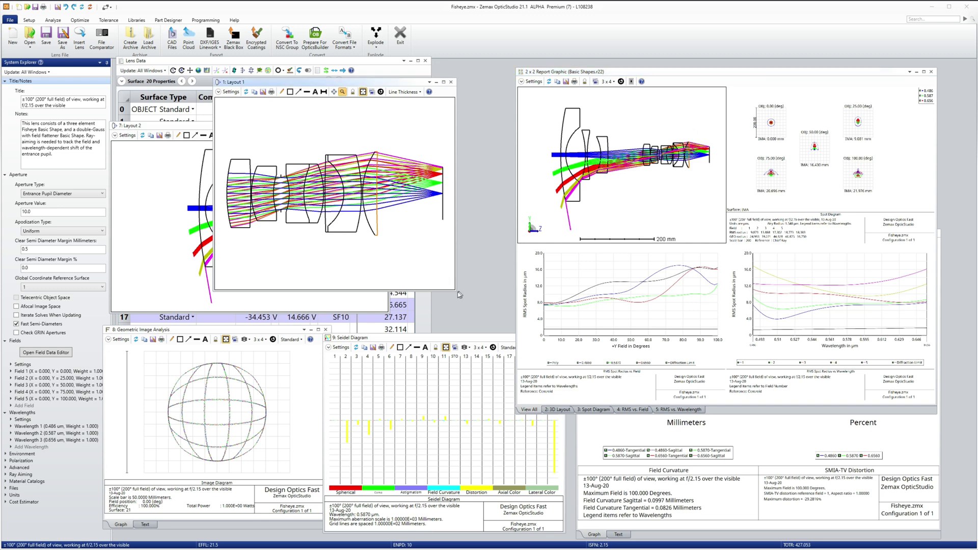
left_click_drag(459, 294, 662, 409)
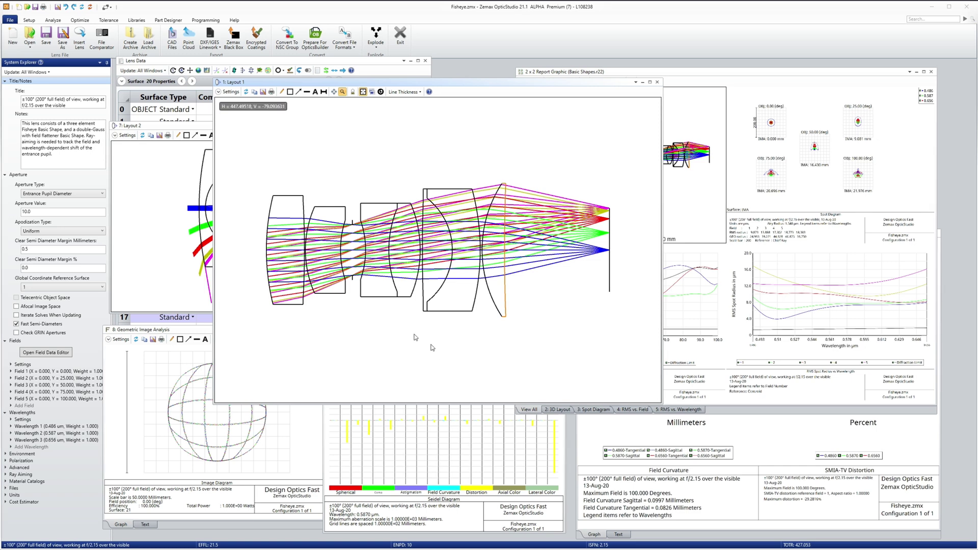
left_click(162, 240)
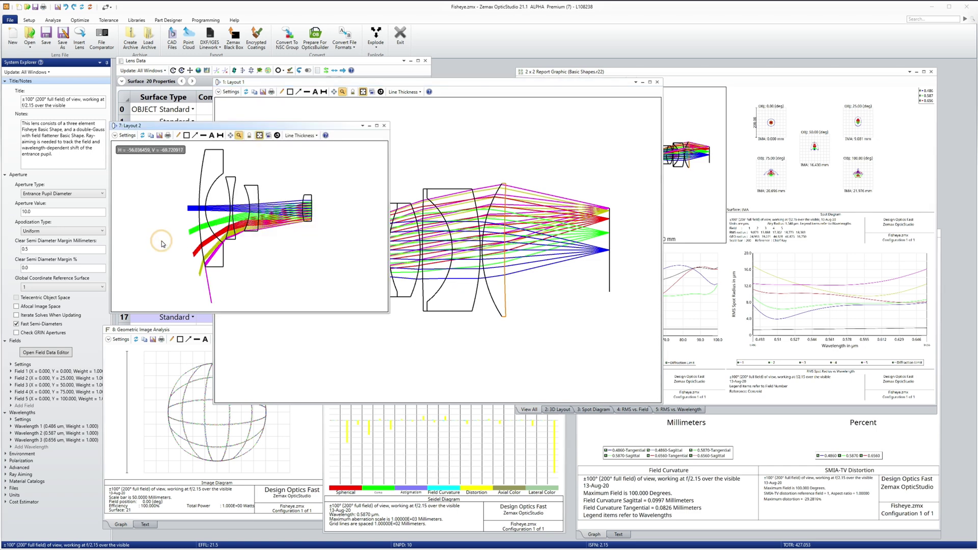
left_click_drag(386, 310, 575, 410)
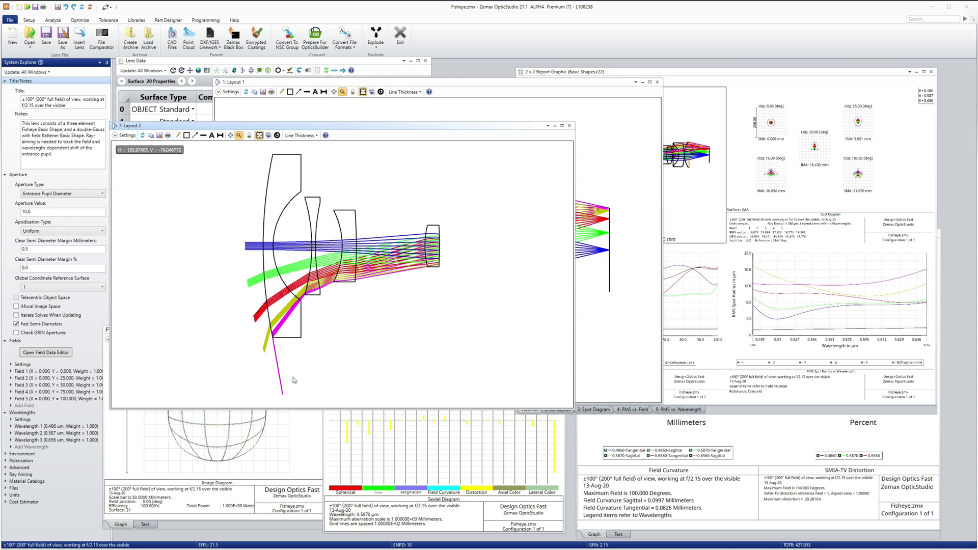
Move up and enlarge the Geometric Image Analysis and Seidel Diagram windows.
left_click(233, 425)
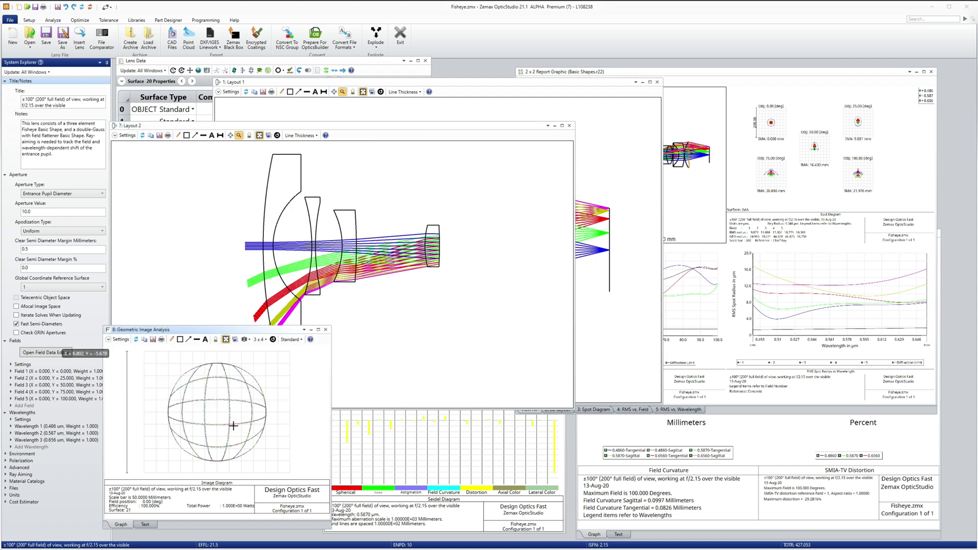
mouse_move(225, 330)
left_mouse_down()
mouse_move(214, 155)
mouse_move(168, 103)
left_mouse_up()
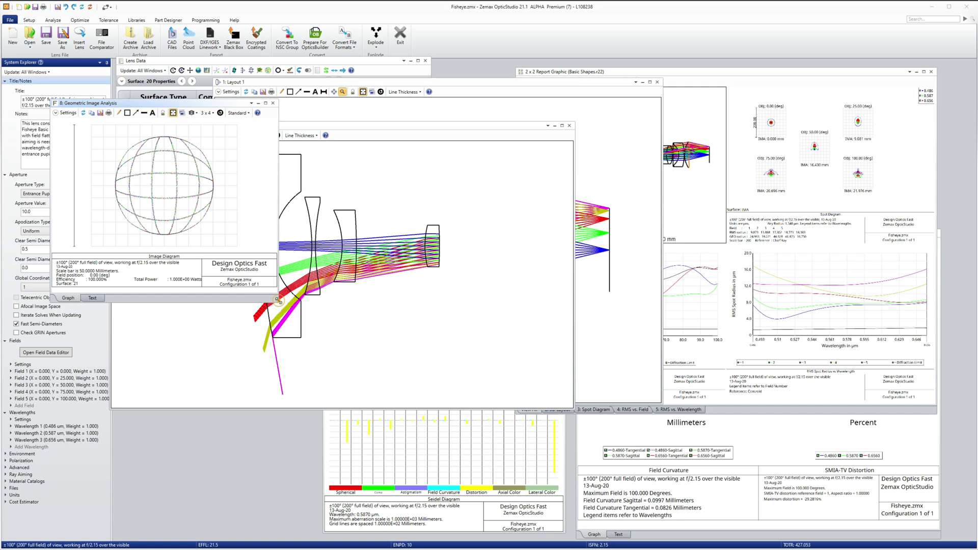
left_click_drag(278, 300, 436, 384)
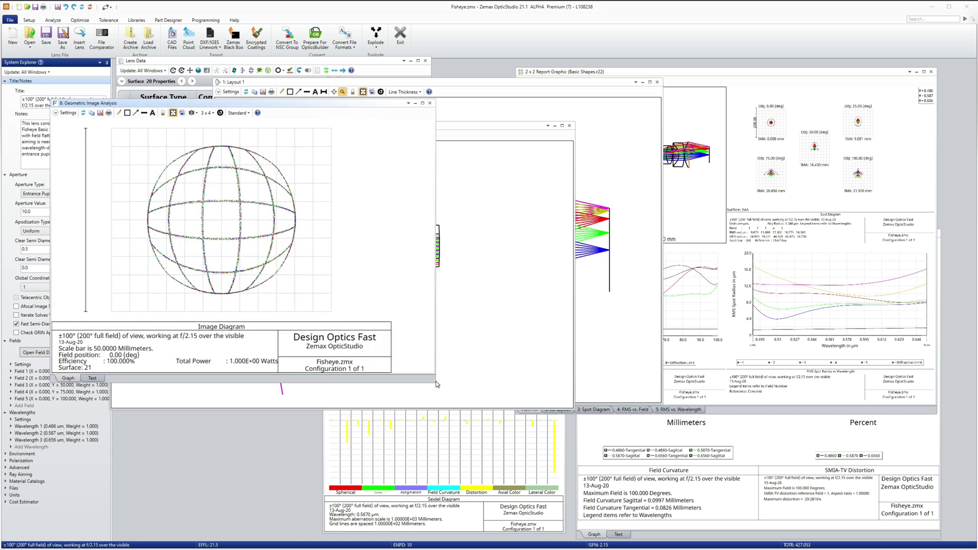
left_click(436, 433)
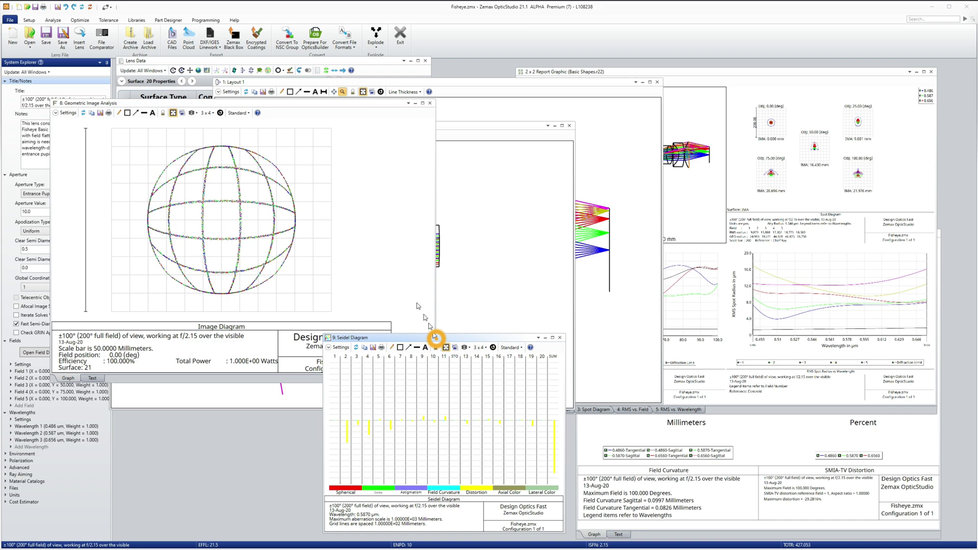
mouse_move(434, 337)
left_mouse_down()
mouse_move(350, 197)
mouse_move(218, 91)
left_mouse_up()
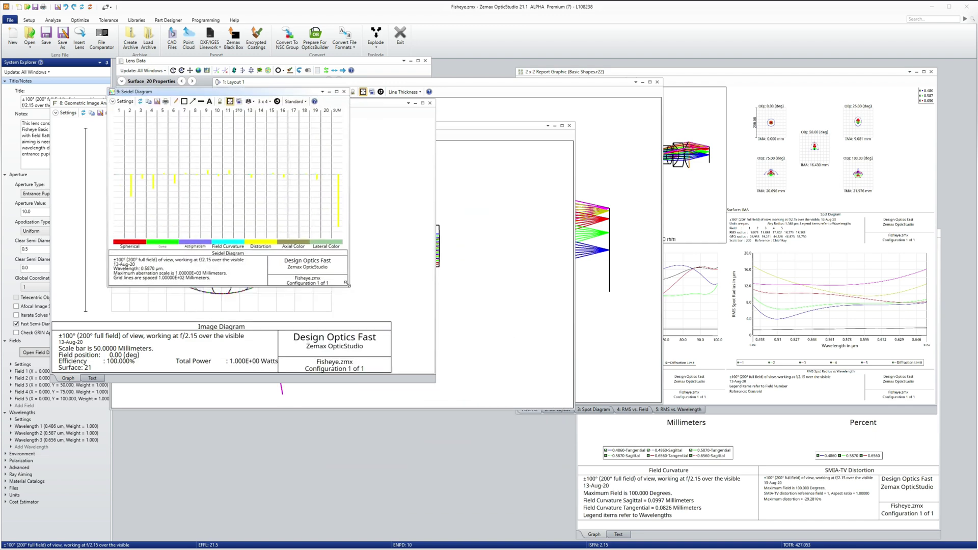
left_click_drag(348, 284, 445, 371)
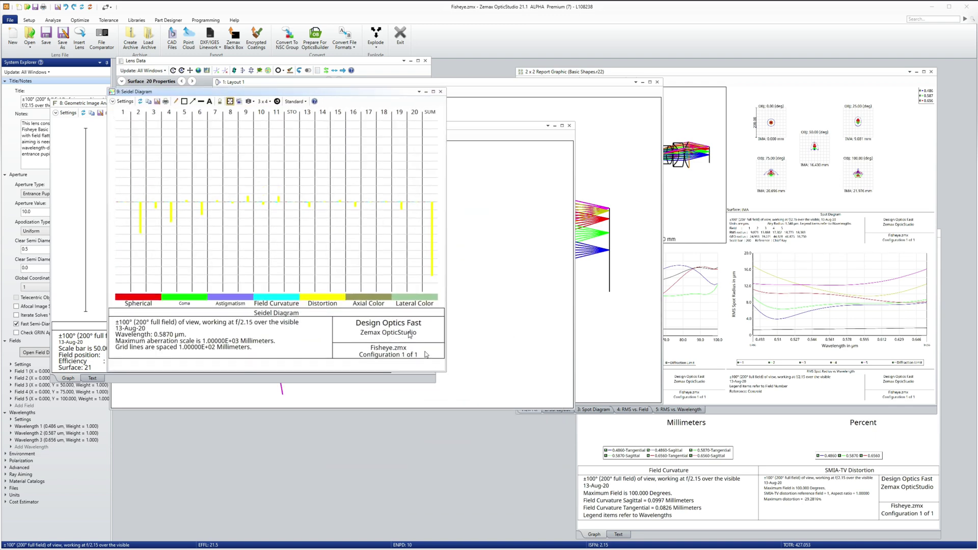
Tick Ignore Distortion in the Seidel Diagram settings.
left_click(124, 101)
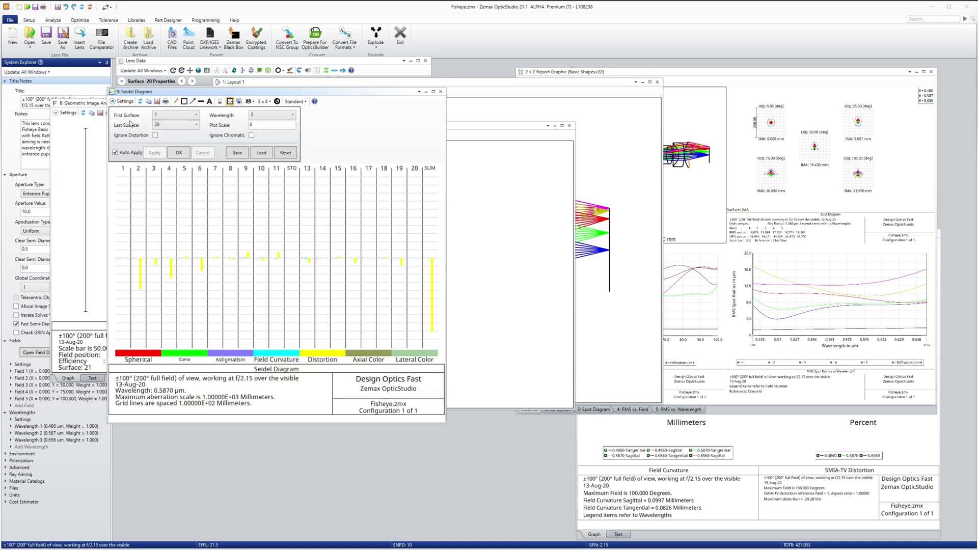
left_click(156, 135)
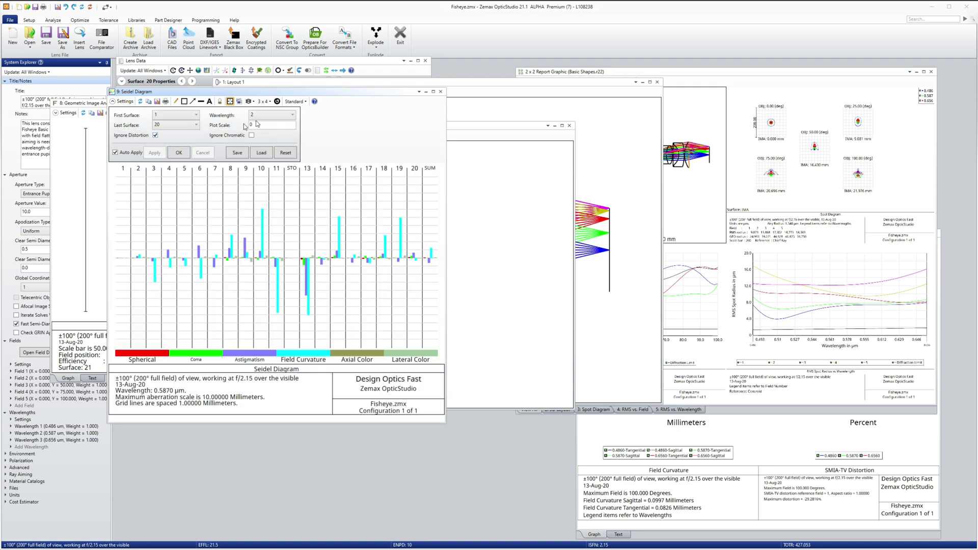
left_click(775, 436)
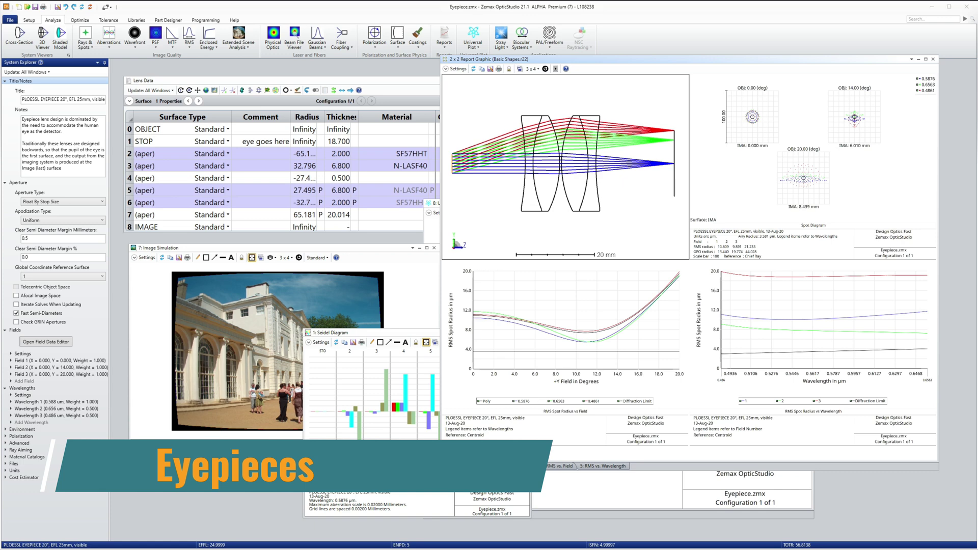
Show only the eyepiece's 3D layout and redraw it as a flat side view.
left_click(489, 466)
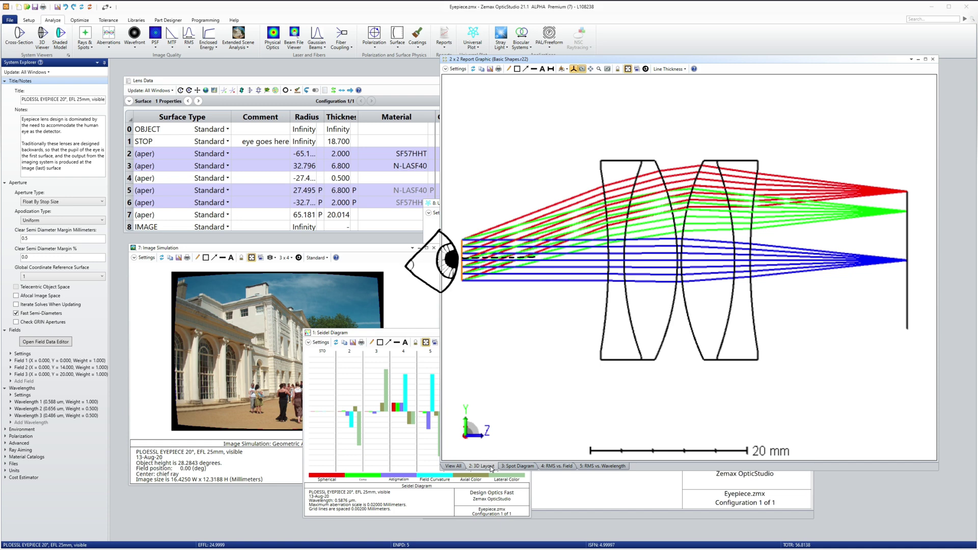
left_click(492, 468)
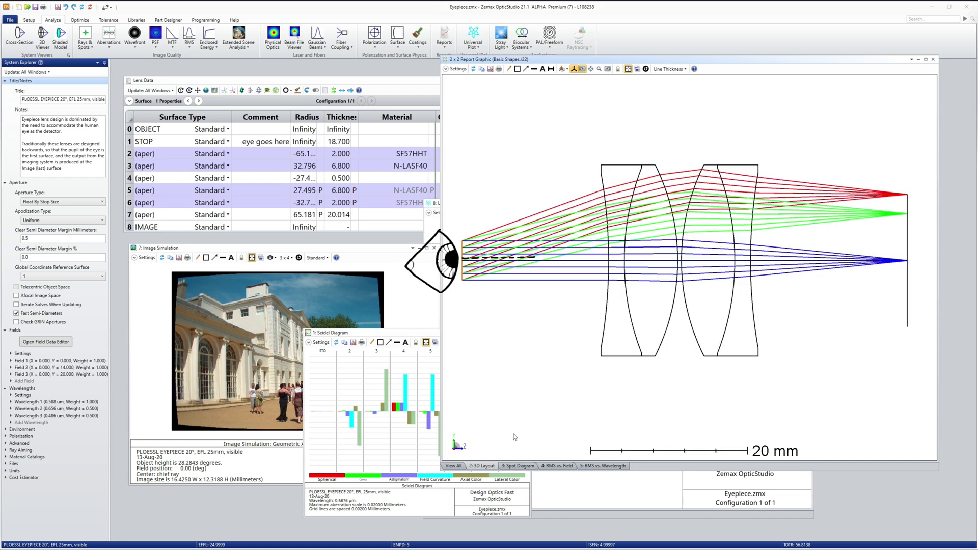
left_click(464, 306)
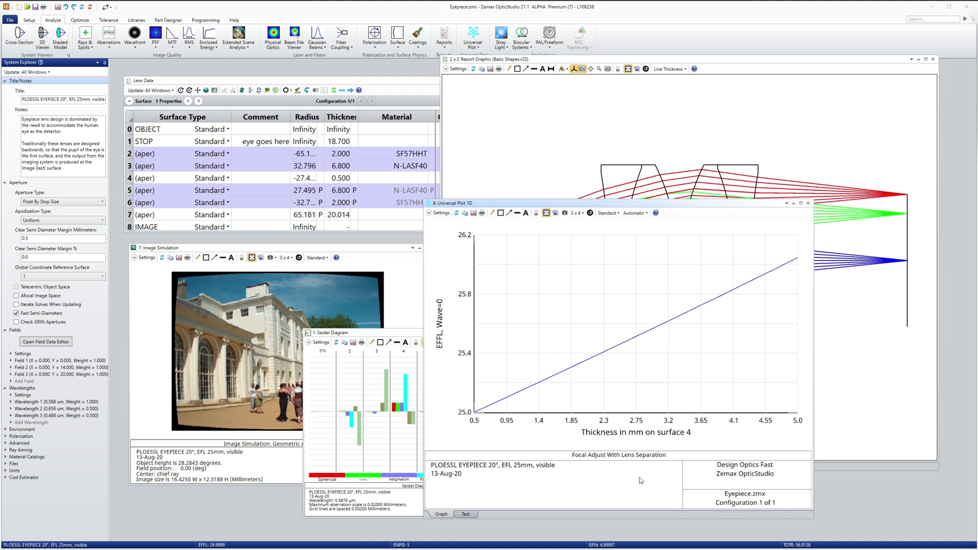
Include distortion in the eyepiece's Seidel Diagram, then move and enlarge the chart.
left_click(416, 301)
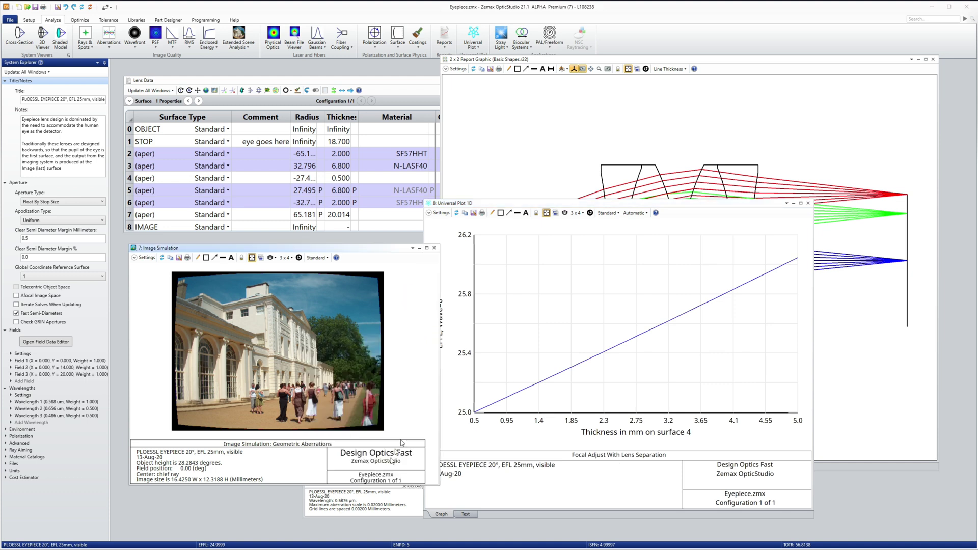
left_click(378, 503)
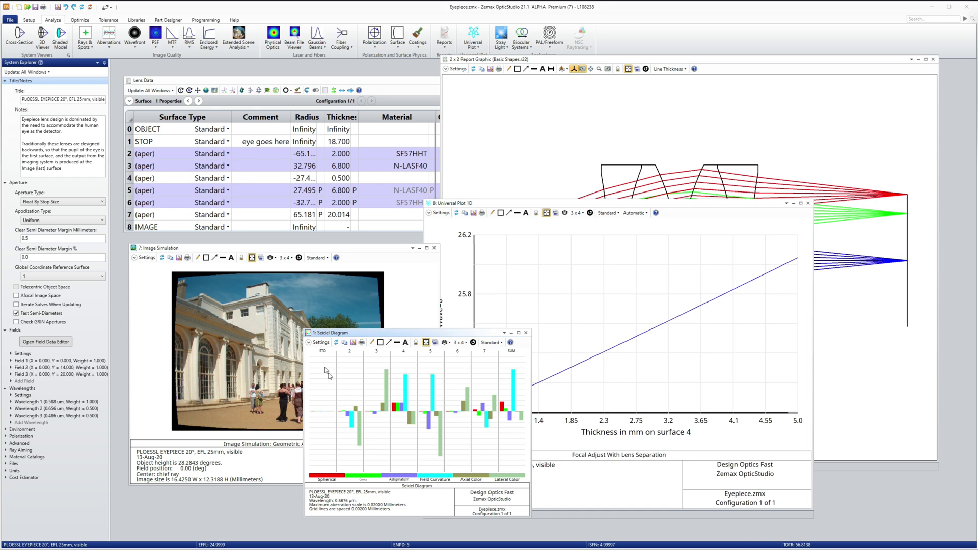
left_click(313, 342)
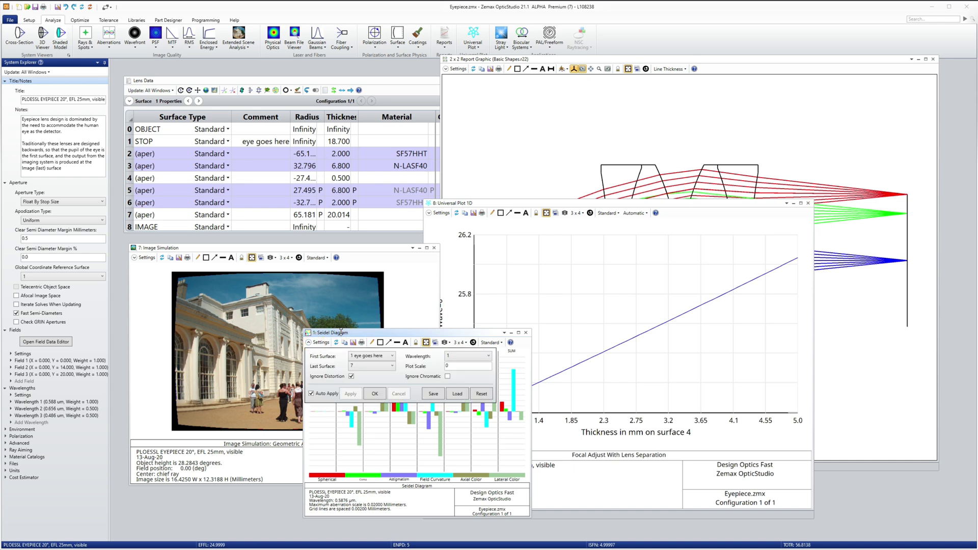
left_click(351, 378)
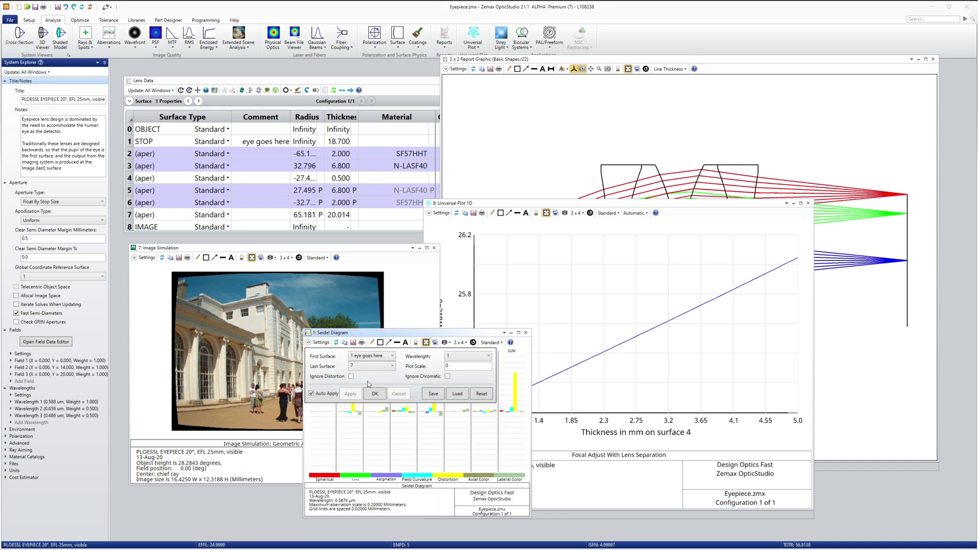
left_click_drag(366, 334, 238, 140)
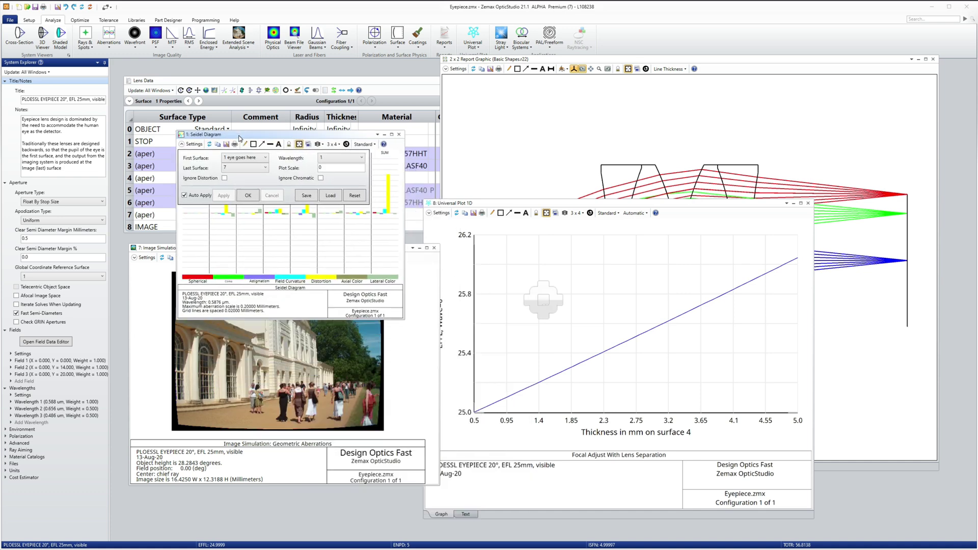
left_click(251, 195)
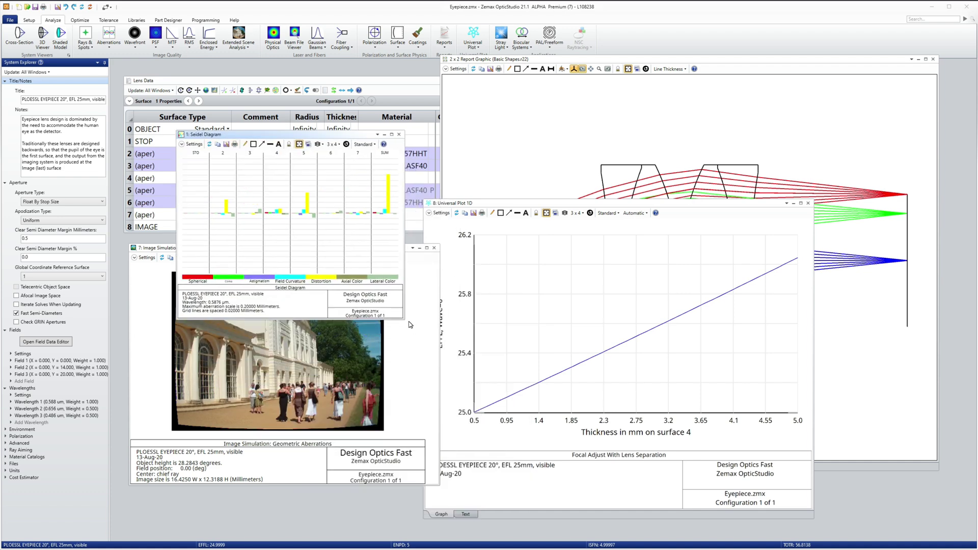
left_click_drag(402, 319, 543, 426)
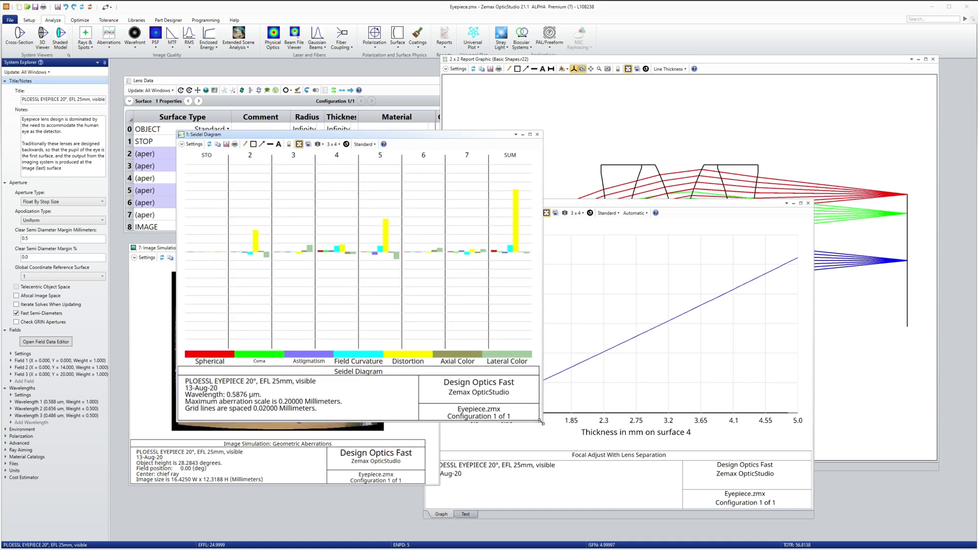
Exclude distortion from the Seidel Diagram again and move the chart to the lower right.
left_click(191, 145)
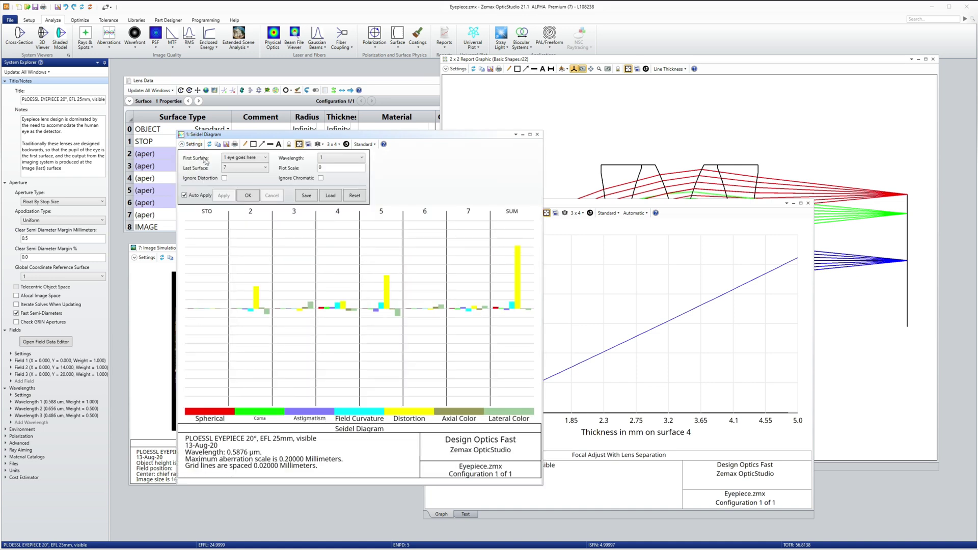
left_click(224, 178)
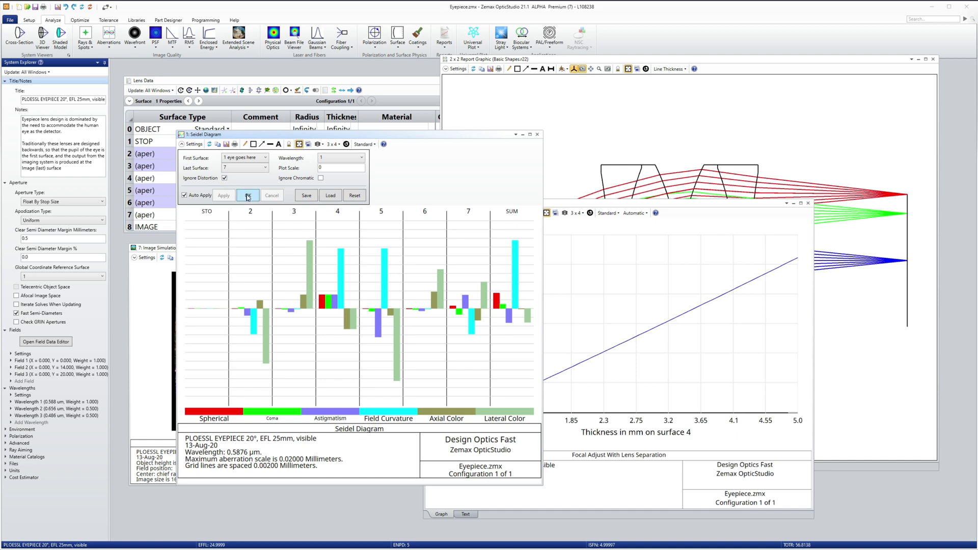
left_click(247, 195)
mouse_move(276, 134)
left_mouse_down()
mouse_move(691, 282)
mouse_move(709, 274)
left_mouse_up()
left_click(516, 124)
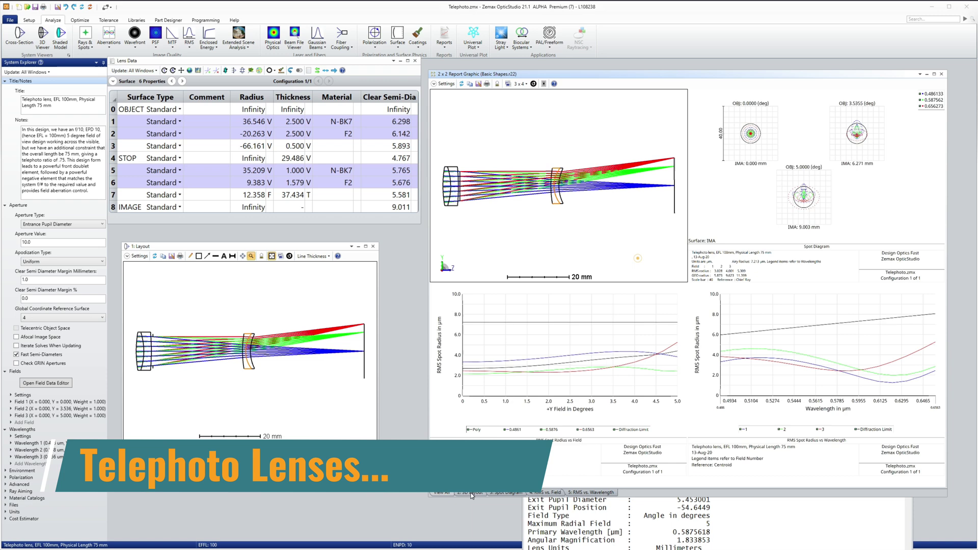
Cycle through the 3D Layout, Spot Diagram, RMS vs Field and RMS vs Wavelength views, ending on 3D Layout.
left_click(481, 494)
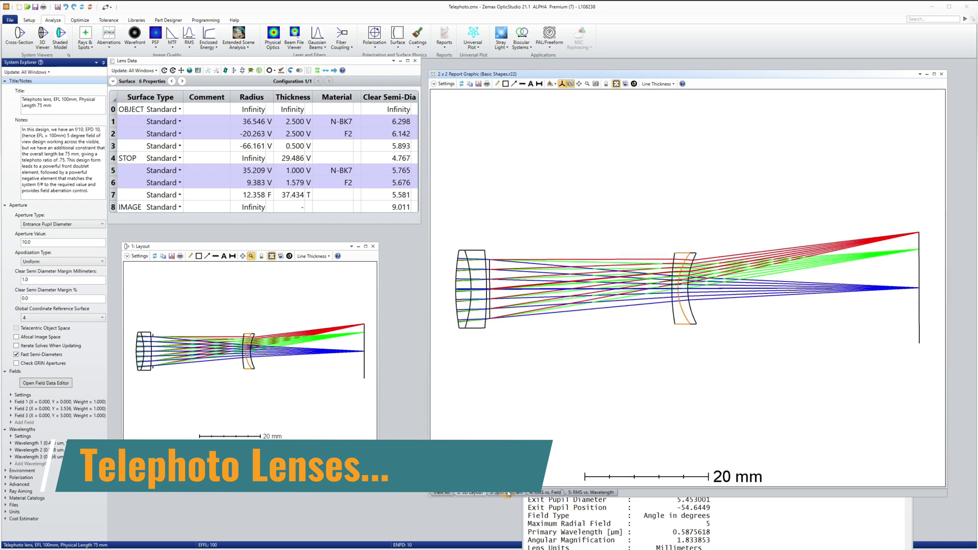
left_click(507, 493)
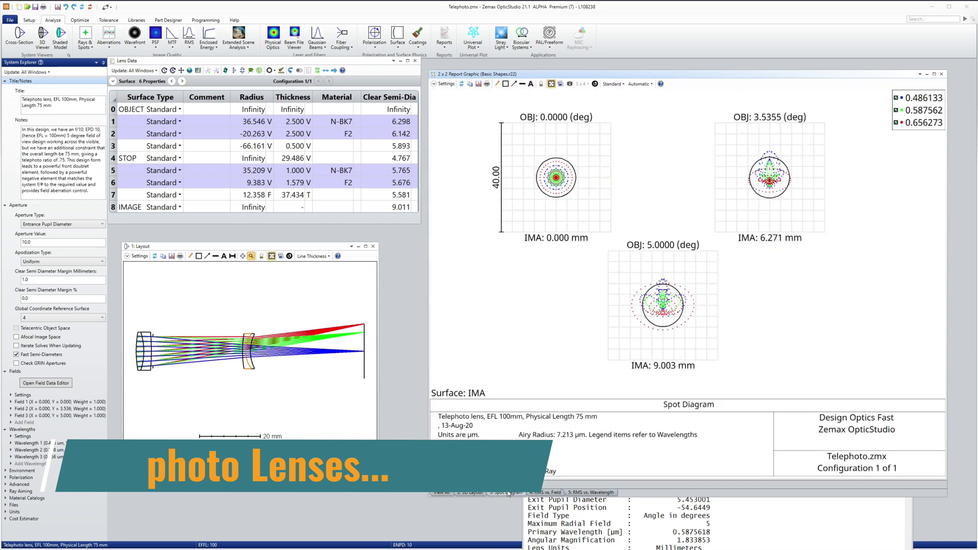
left_click(547, 492)
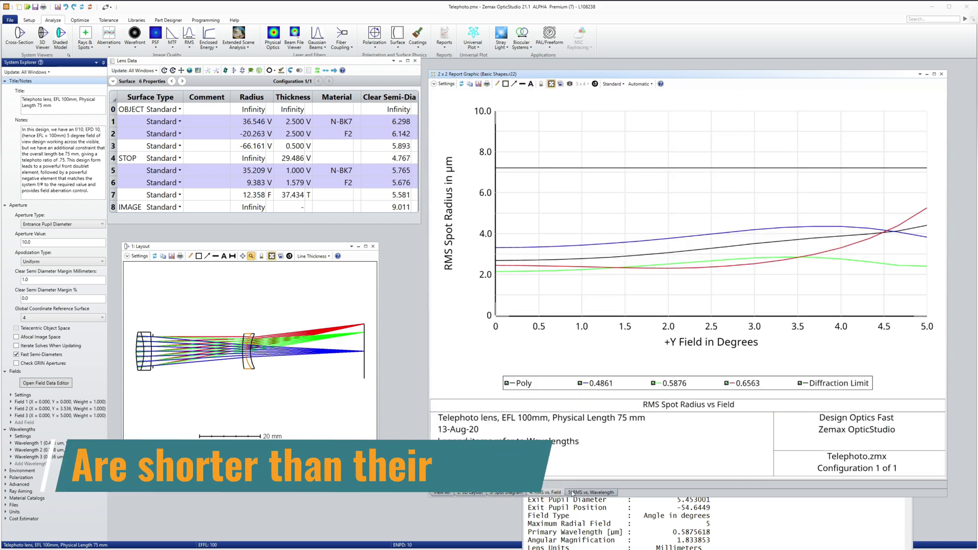
left_click(578, 492)
left_click(474, 493)
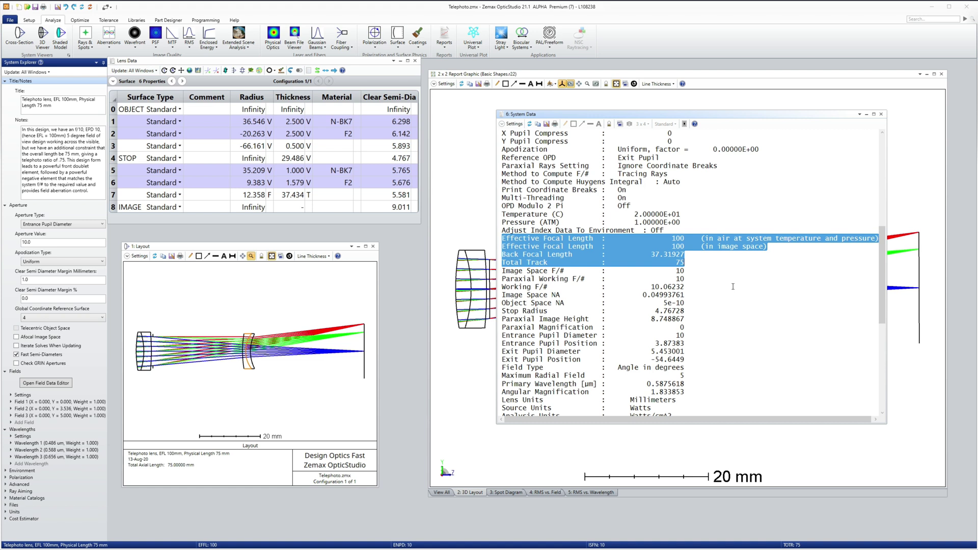
left_click(262, 198)
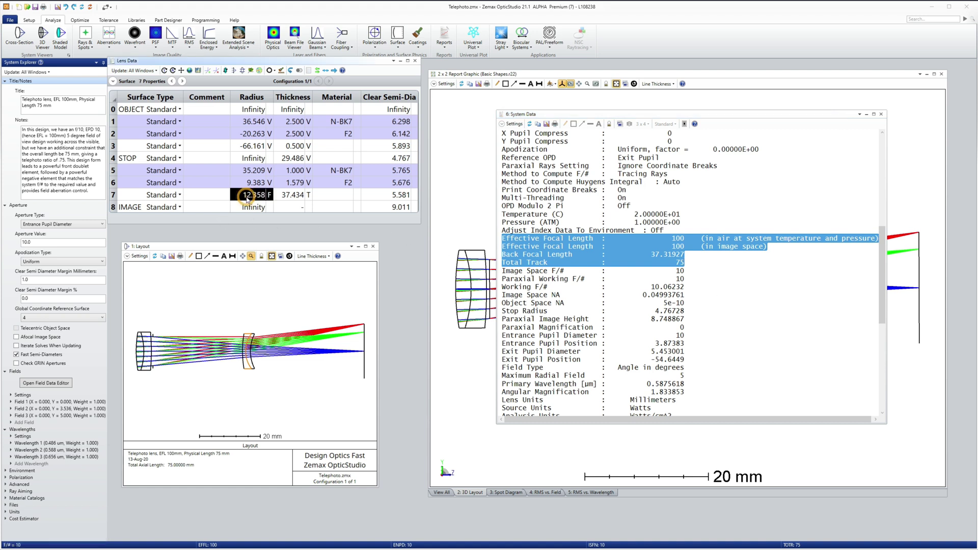
left_click(268, 195)
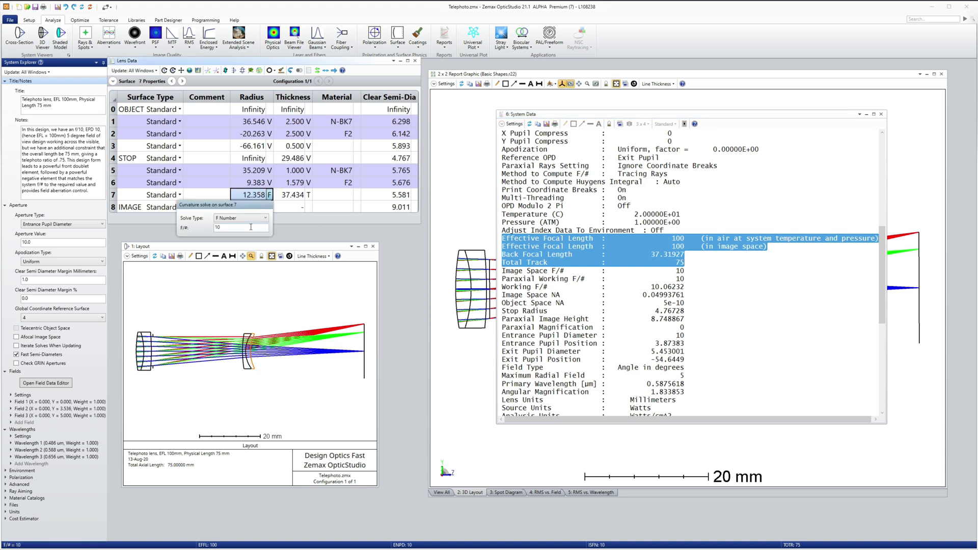
left_click(269, 195)
left_click(281, 218)
left_click(54, 243)
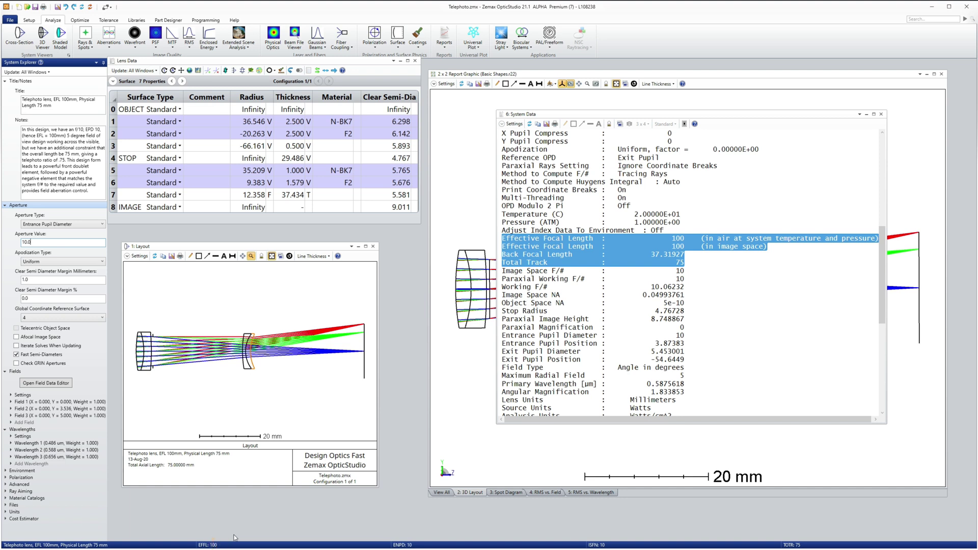
left_click(308, 195)
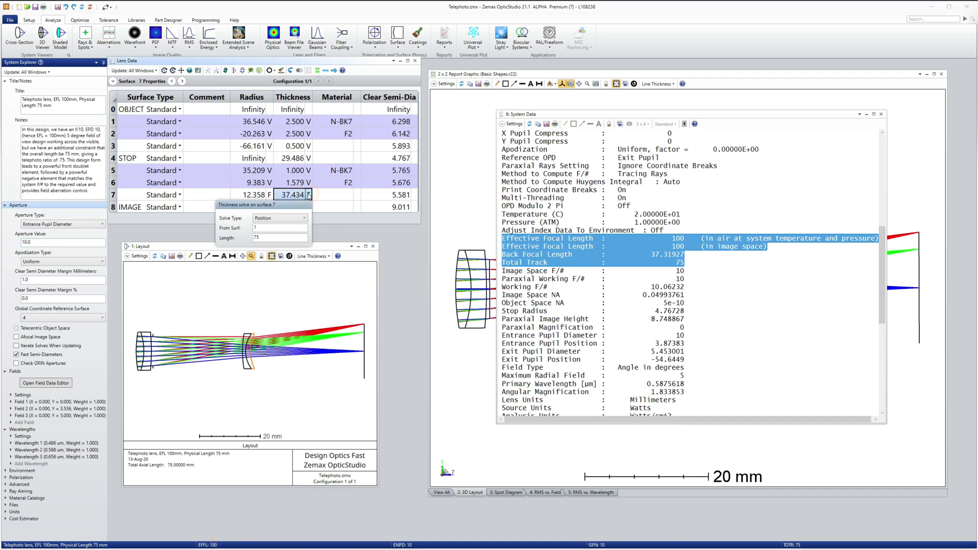
left_click(269, 241)
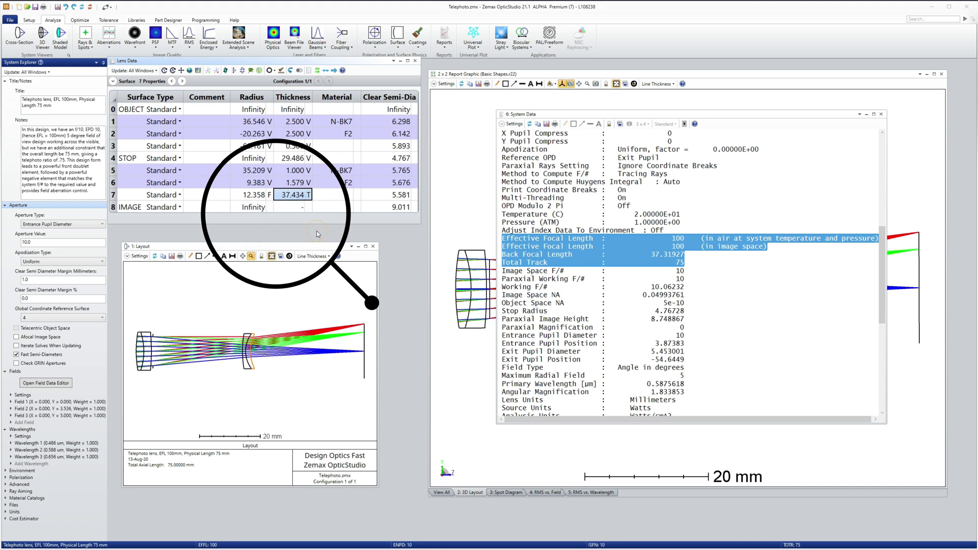
left_click(271, 355)
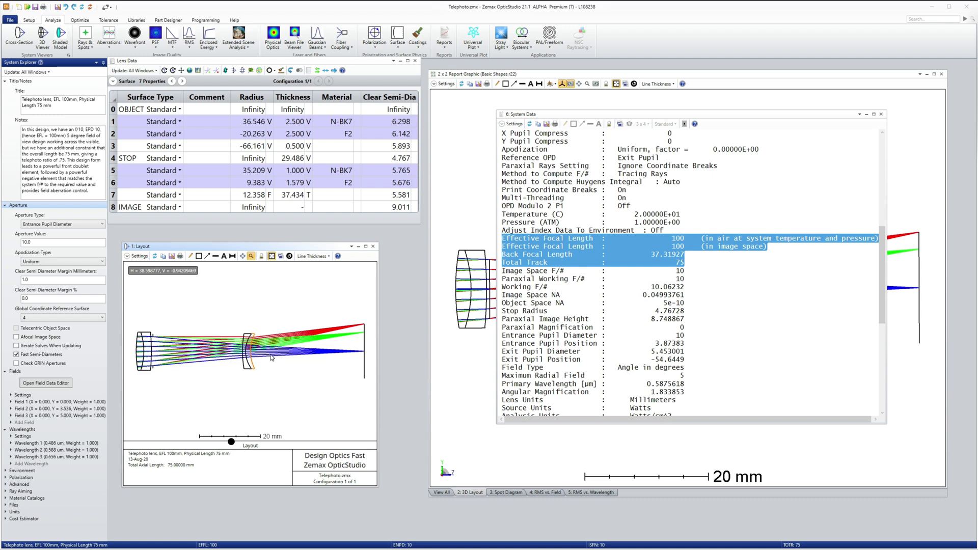
left_click(442, 367)
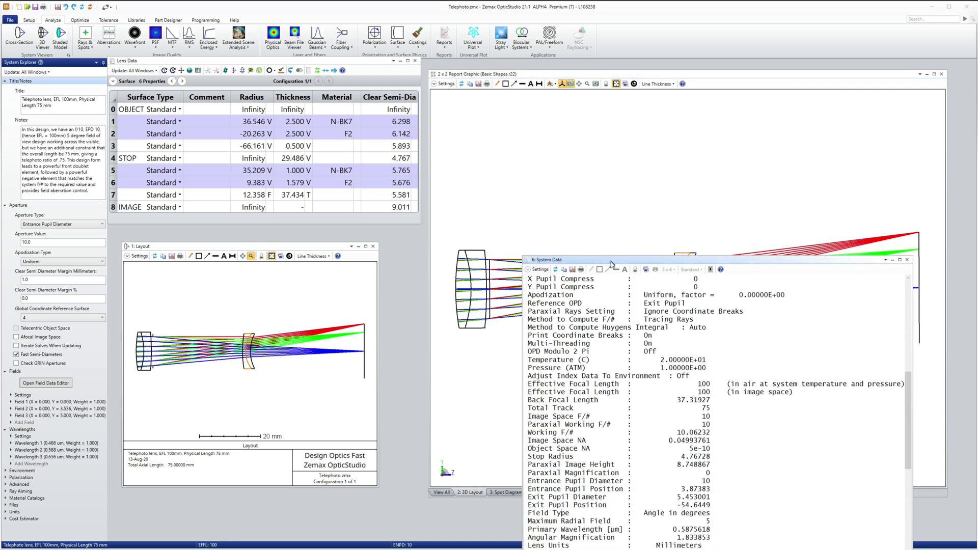
Move the System Data report up, highlight its two EFL lines, then dock it below the layout.
left_click_drag(611, 262, 585, 117)
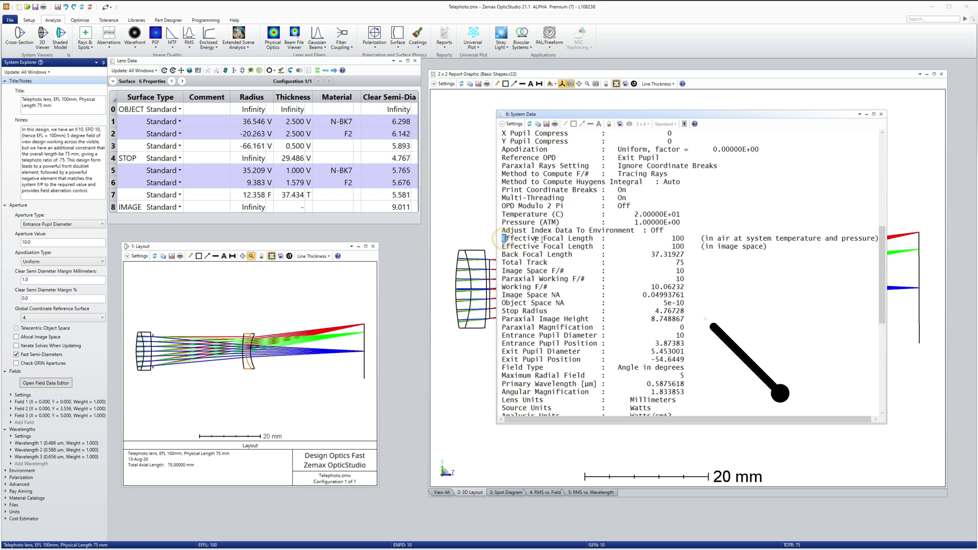
mouse_move(502, 238)
left_mouse_down()
mouse_move(641, 248)
mouse_move(687, 264)
left_mouse_up()
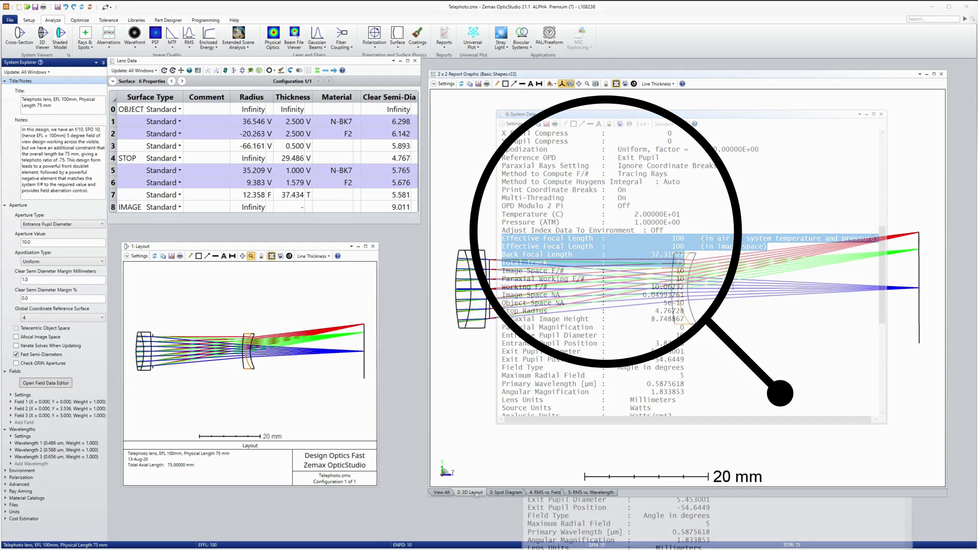
left_click_drag(687, 263, 475, 495)
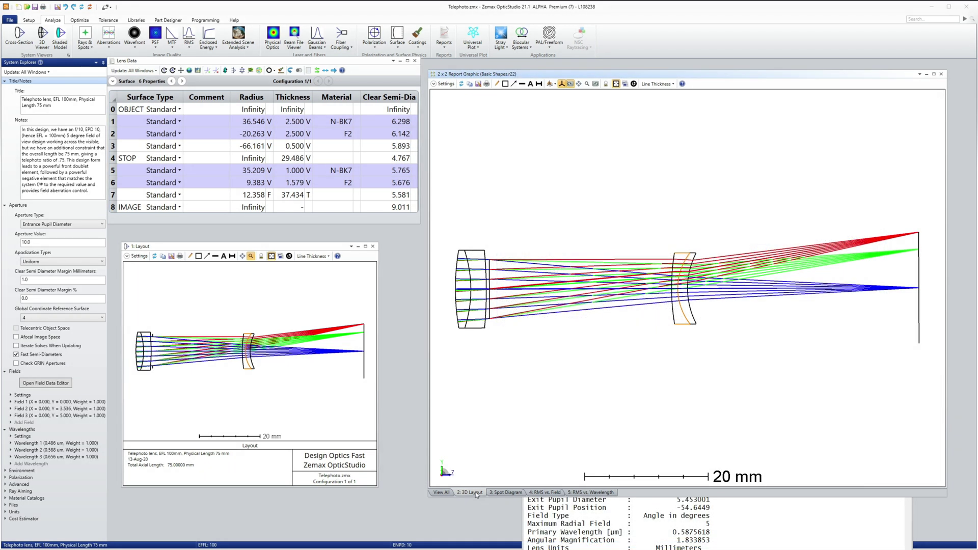